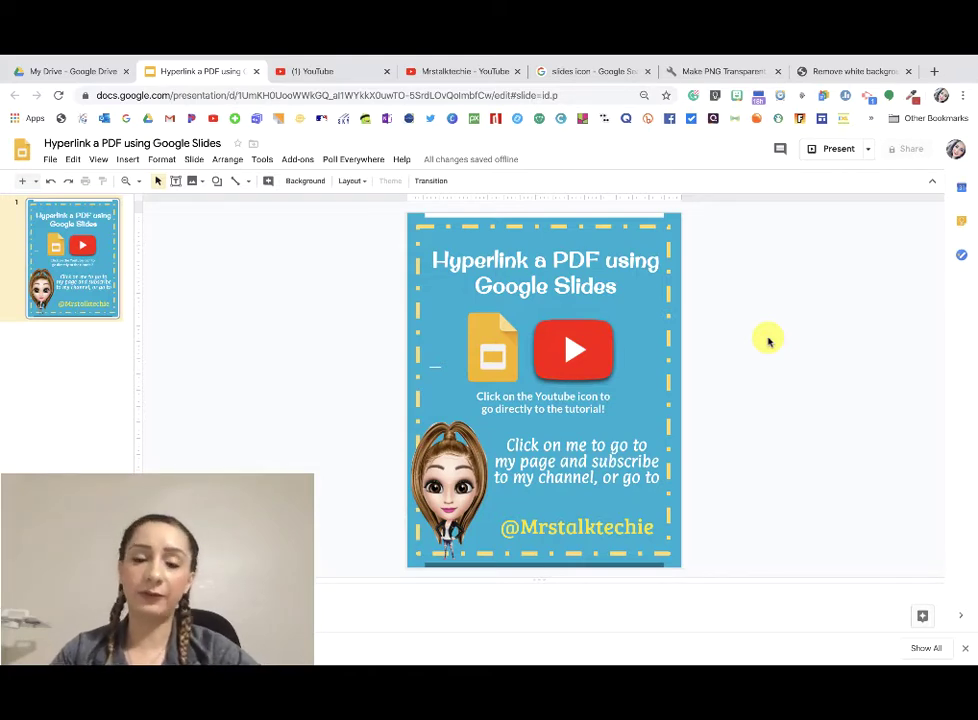
# Inspect the YouTube icon and handle text, and check Page setup without changing the size
pyautogui.click(552, 341)
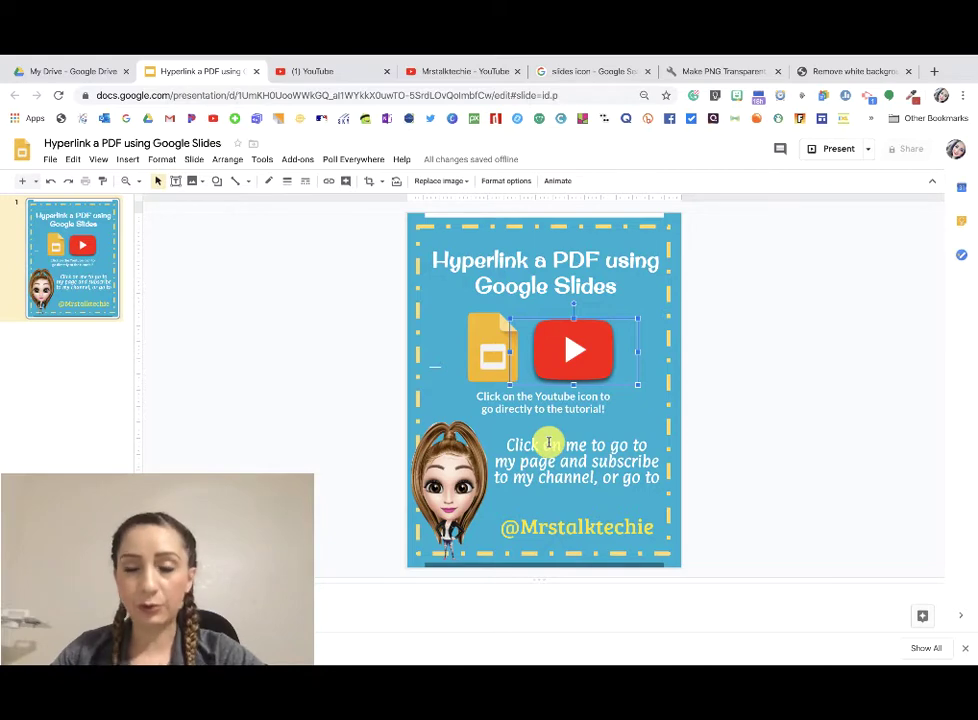
pyautogui.click(541, 527)
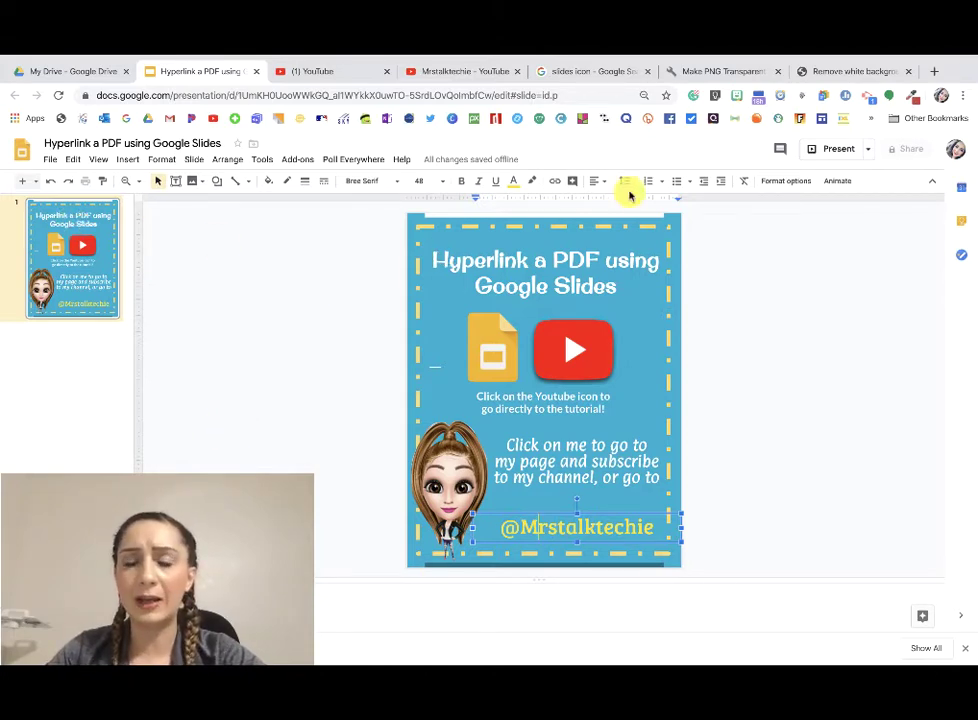
pyautogui.click(50, 160)
pyautogui.click(90, 555)
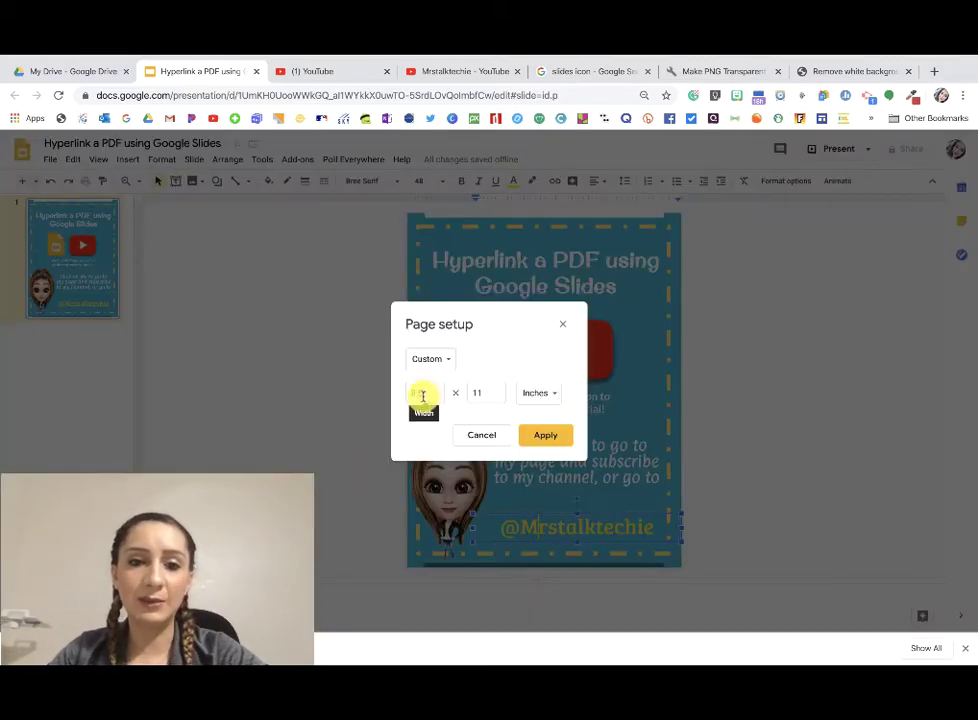
pyautogui.click(490, 437)
pyautogui.click(792, 411)
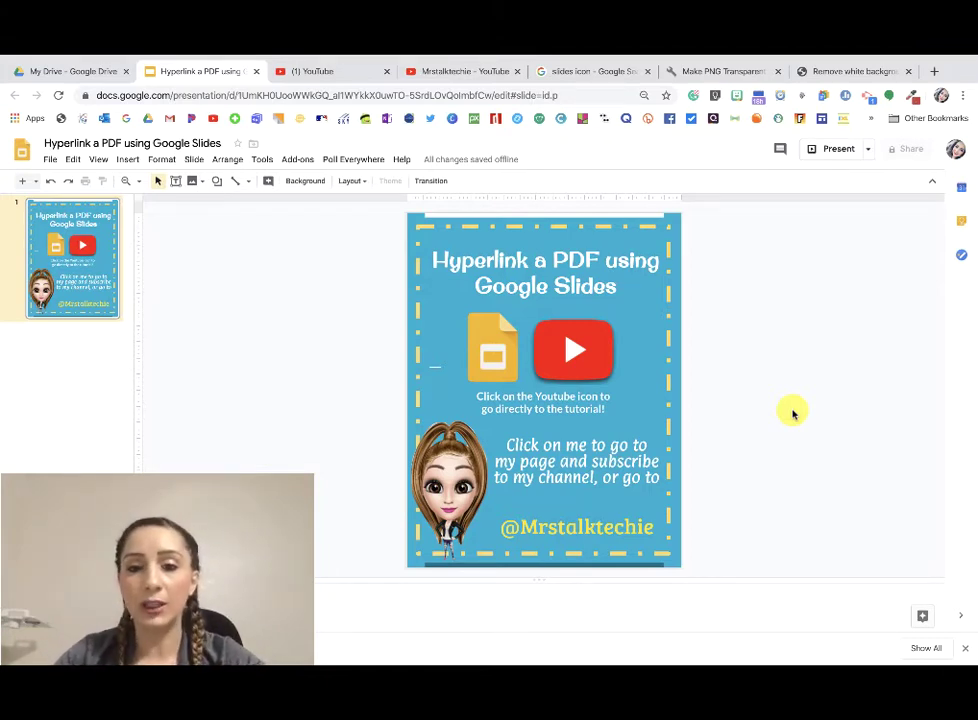
pyautogui.click(656, 477)
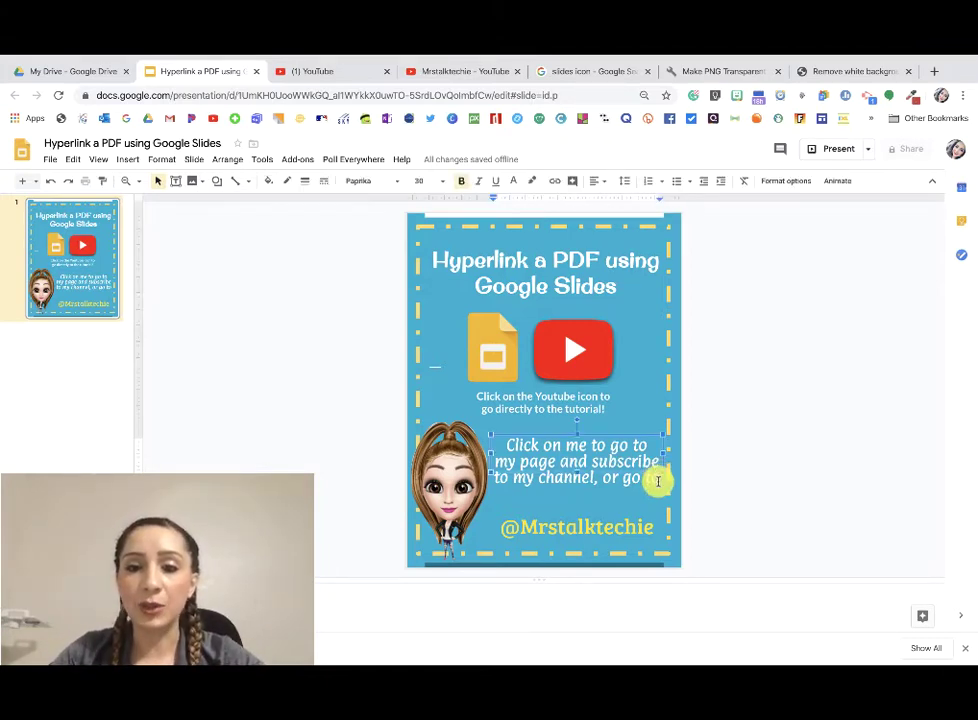
pyautogui.press('Return')
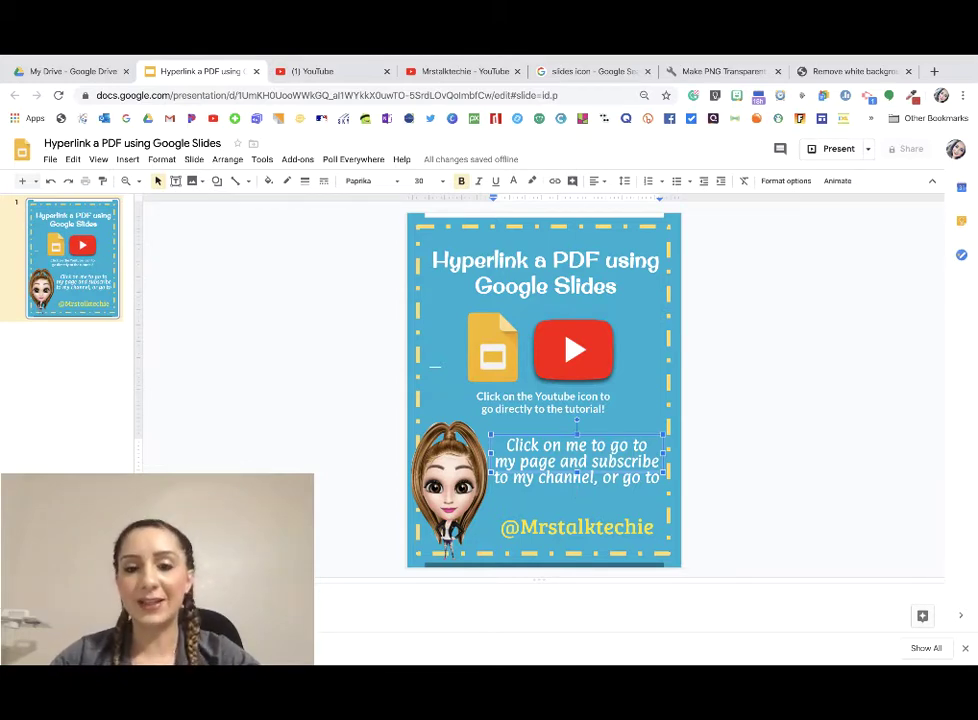
pyautogui.write('www')
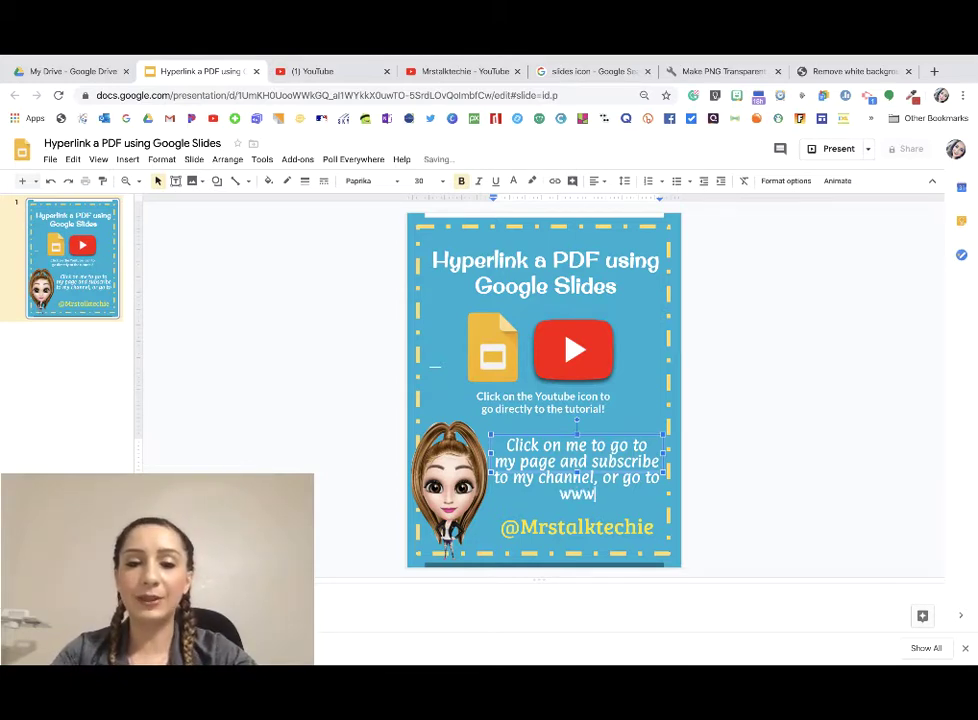
pyautogui.write('.youtube')
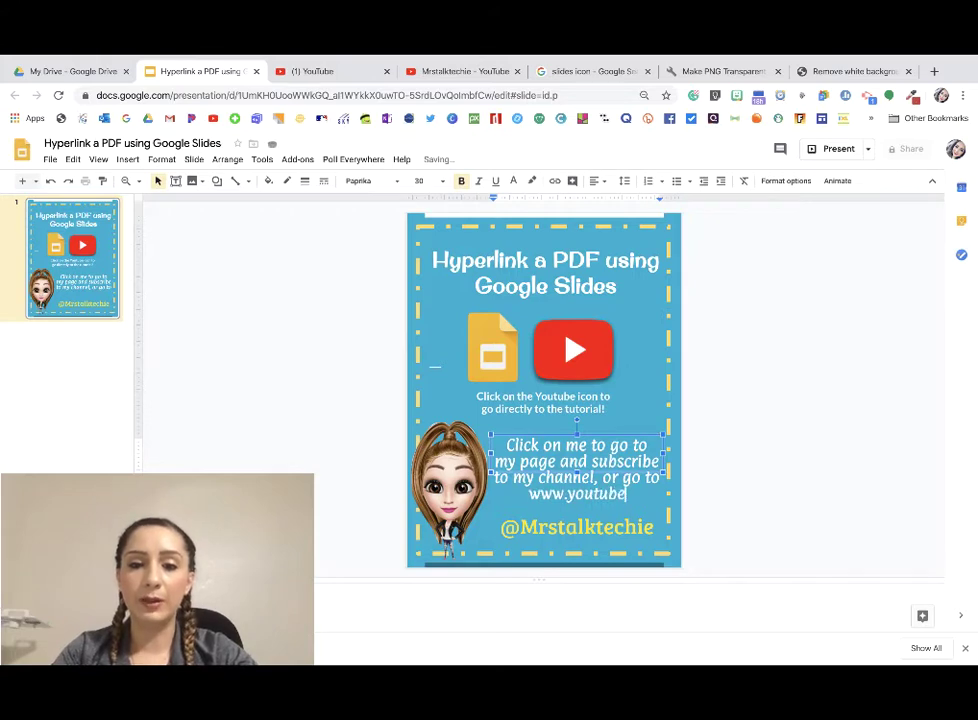
pyautogui.write('.com')
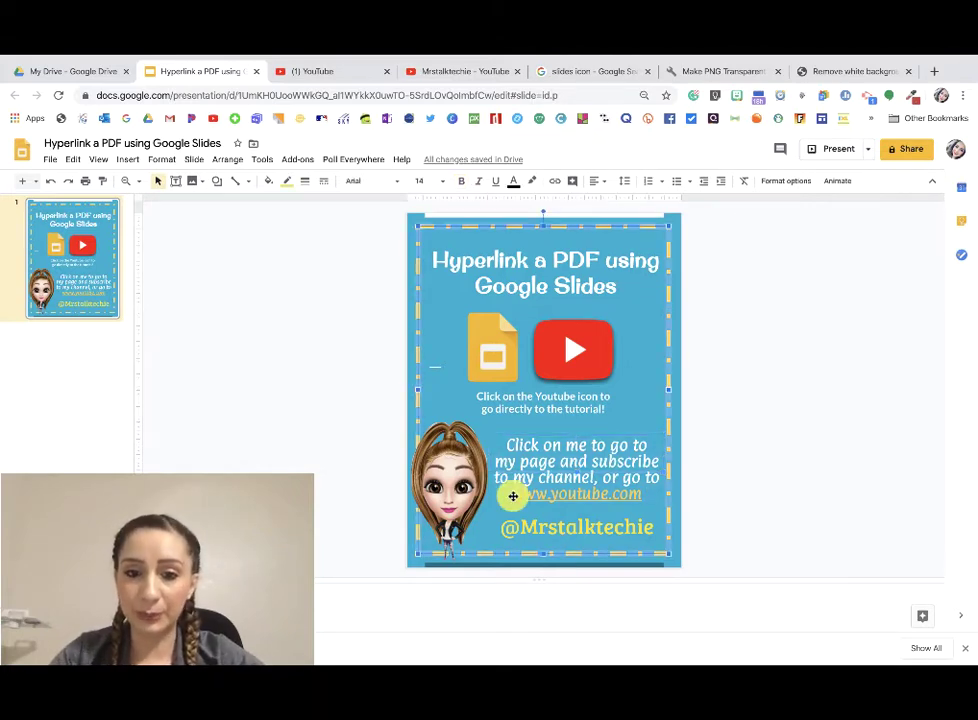
pyautogui.click(648, 478)
pyautogui.click(659, 485)
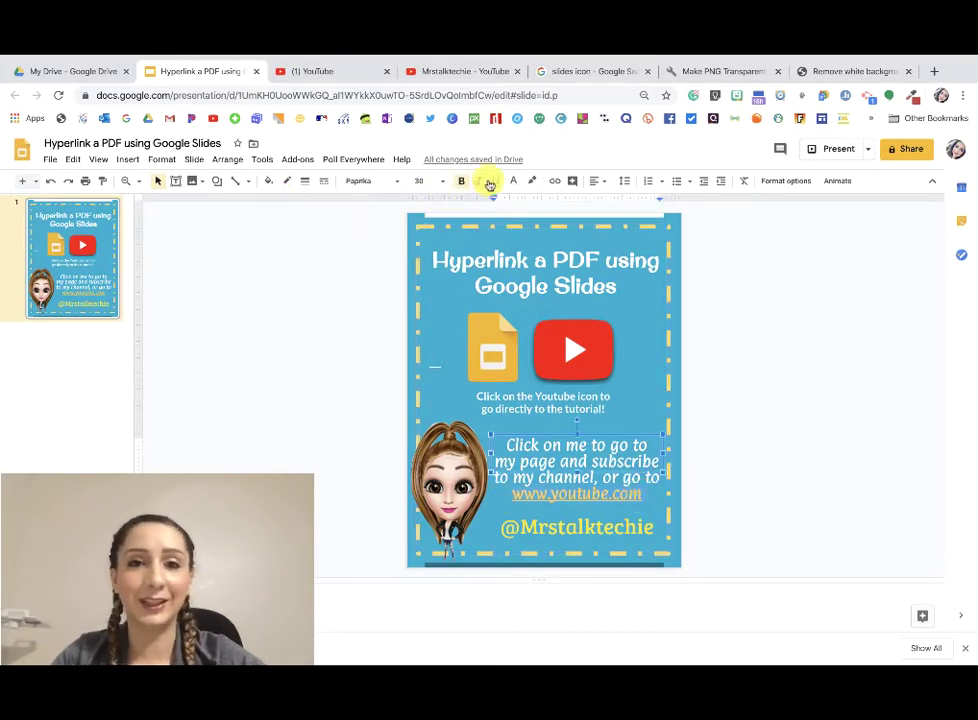
pyautogui.click(518, 183)
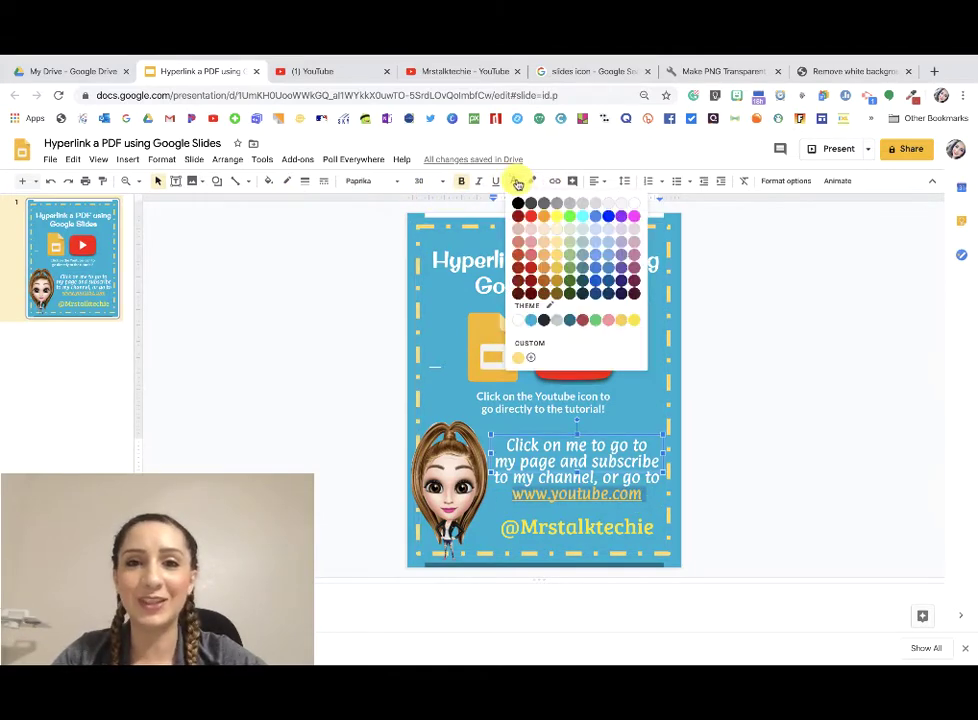
pyautogui.click(608, 217)
pyautogui.click(776, 407)
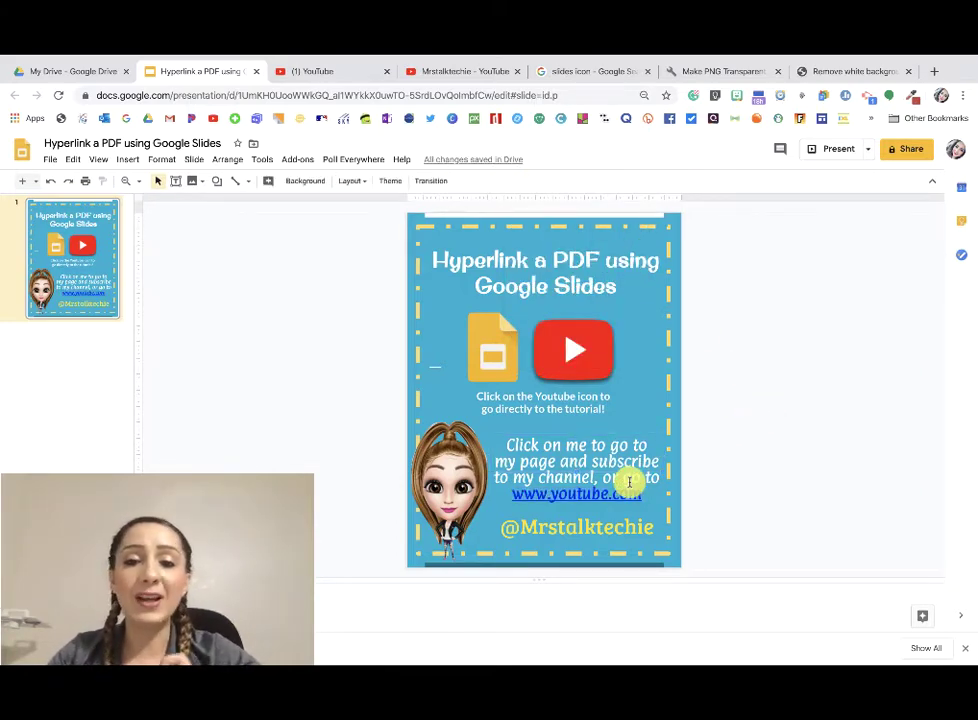
pyautogui.click(594, 496)
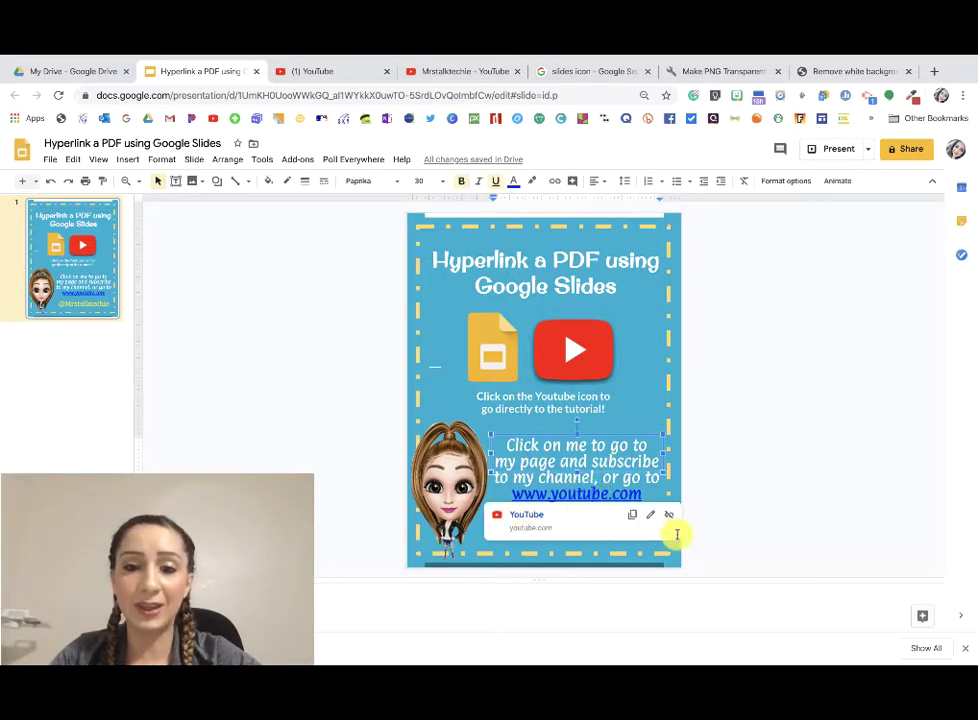
pyautogui.click(521, 515)
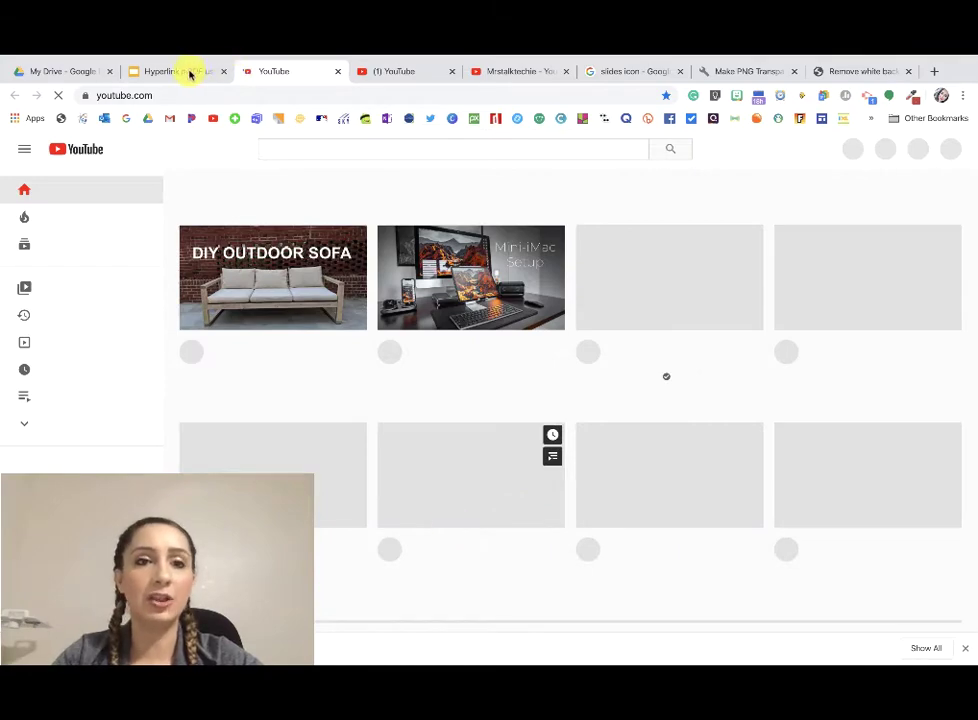
pyautogui.click(187, 72)
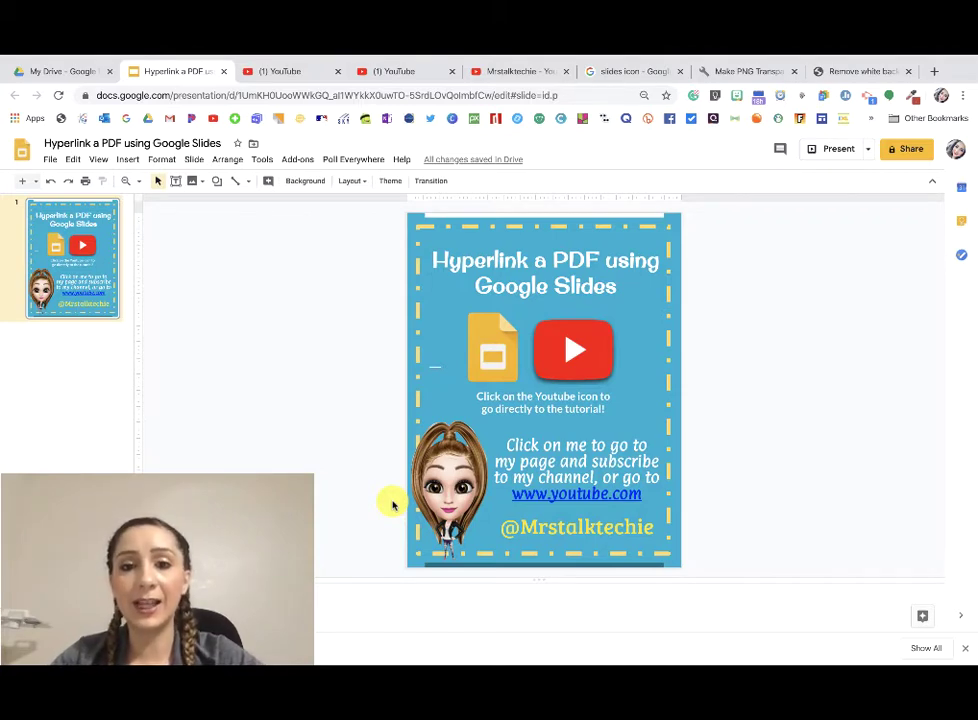
# Select and deselect the YouTube icon, Click on me text box and dashed-border background image
pyautogui.click(578, 358)
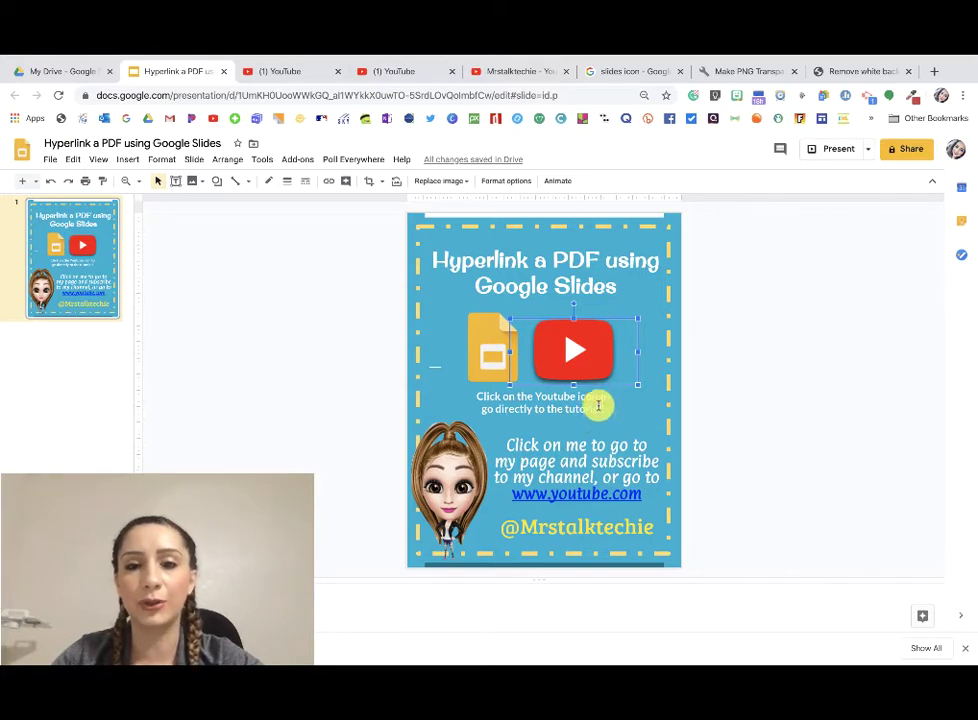
pyautogui.click(716, 385)
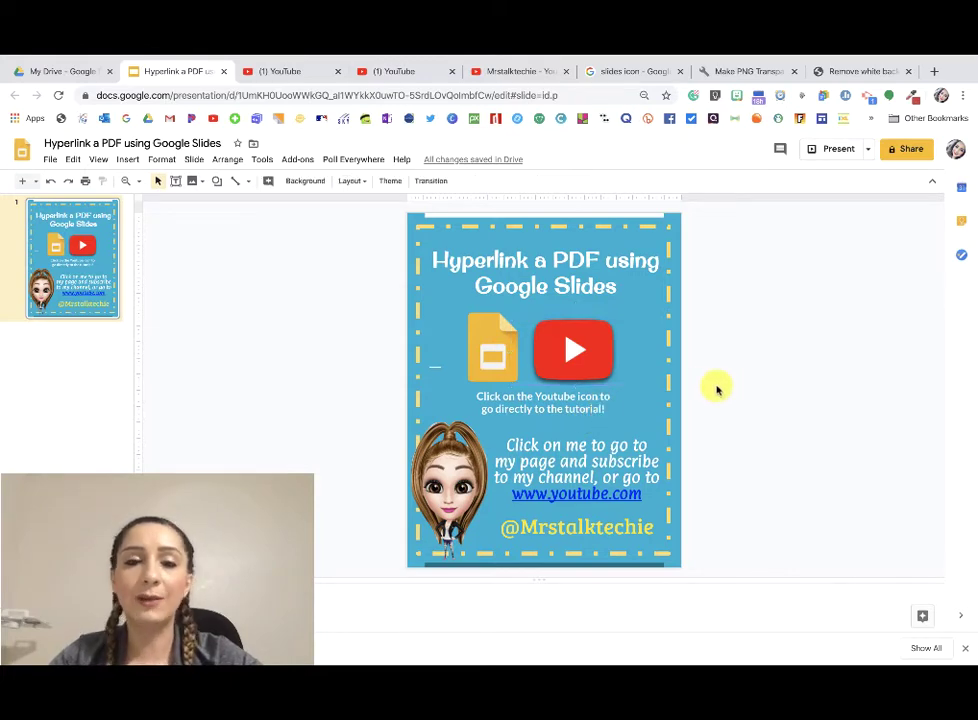
pyautogui.click(566, 353)
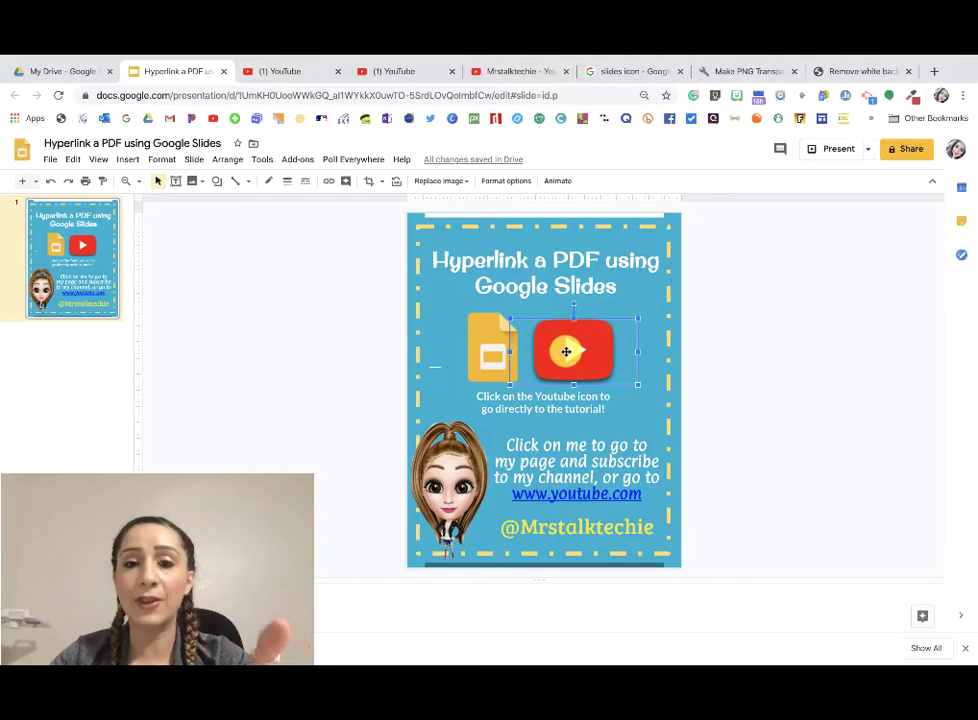
pyautogui.click(549, 452)
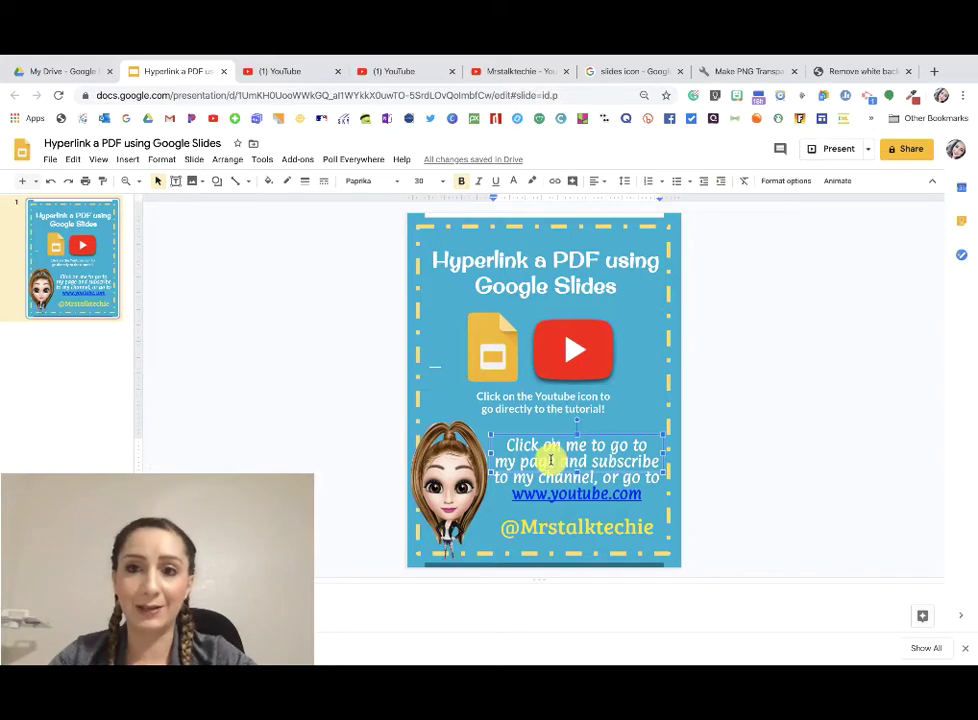
pyautogui.click(425, 330)
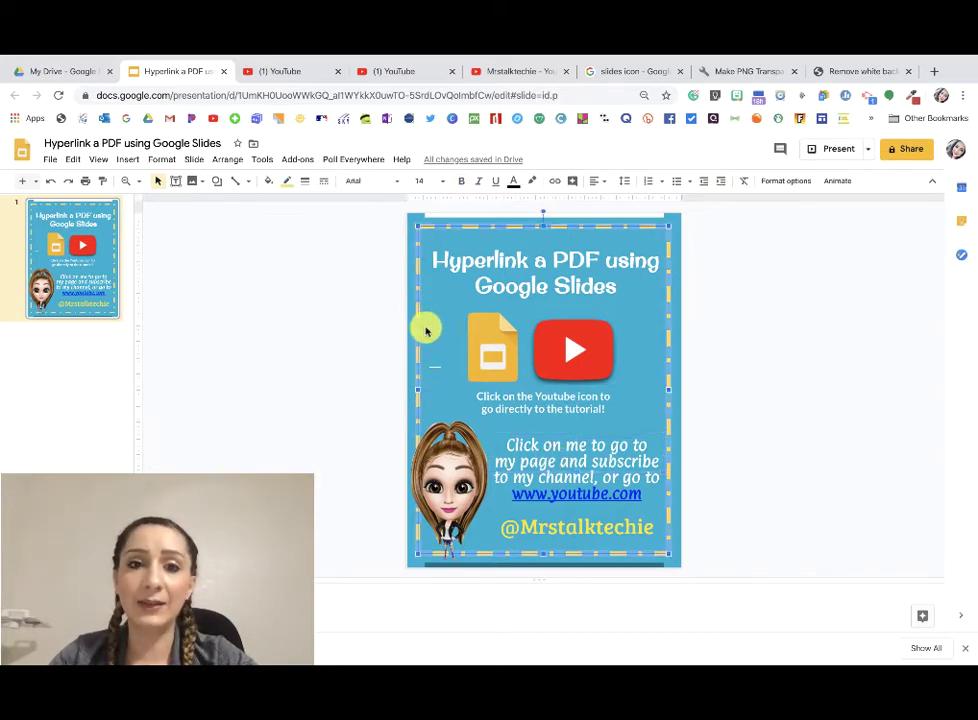
pyautogui.click(397, 285)
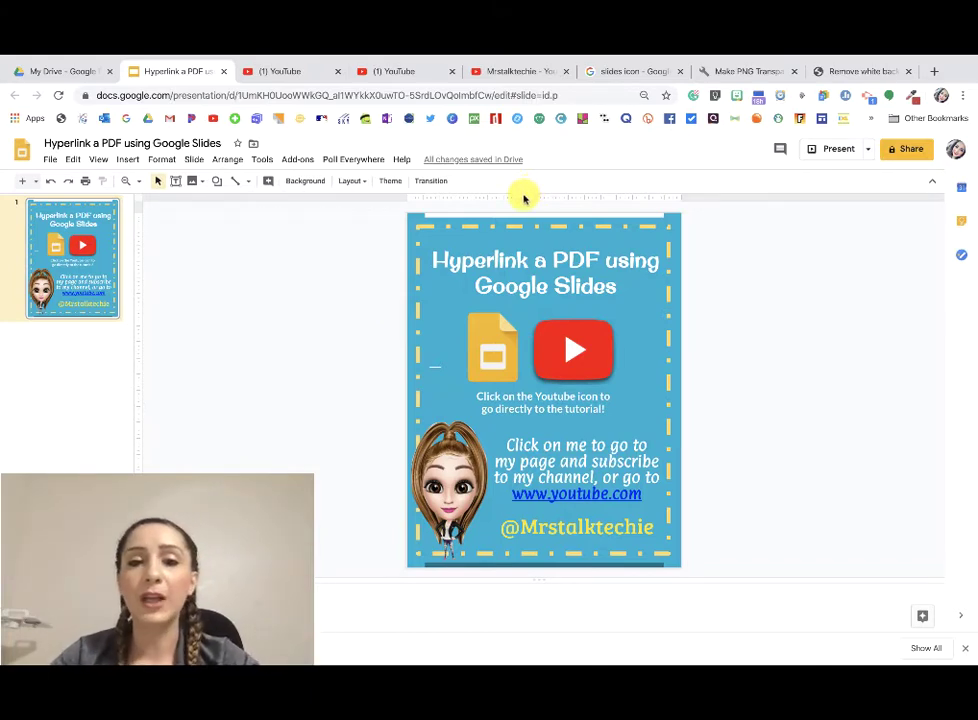
# Start a link on the YouTube icon, then switch to the creator's channel tab
pyautogui.click(561, 343)
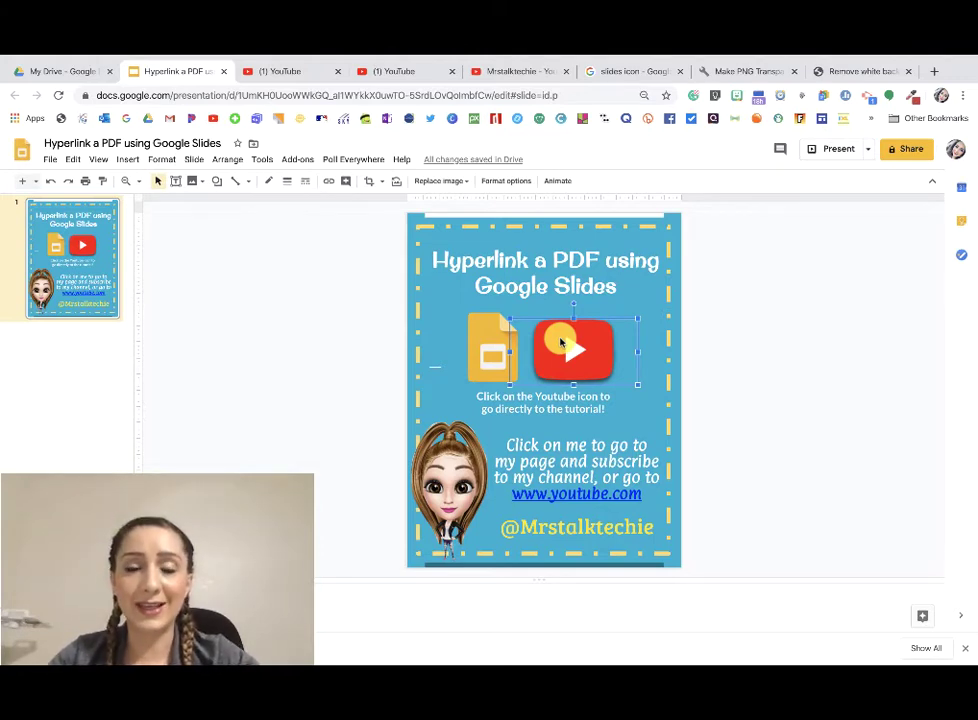
pyautogui.click(330, 188)
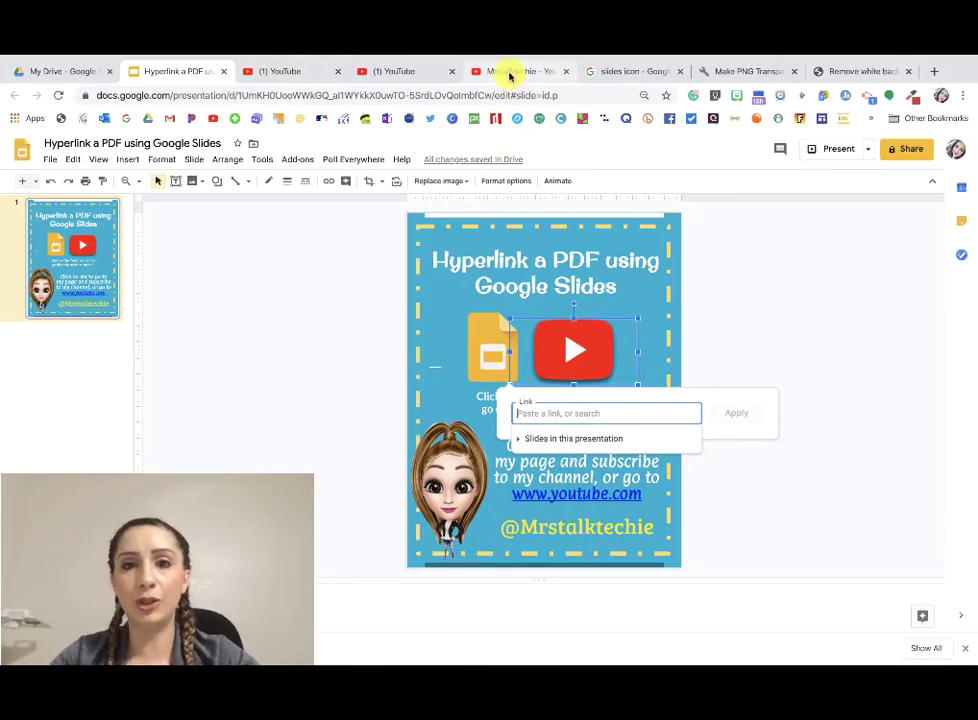
pyautogui.click(510, 72)
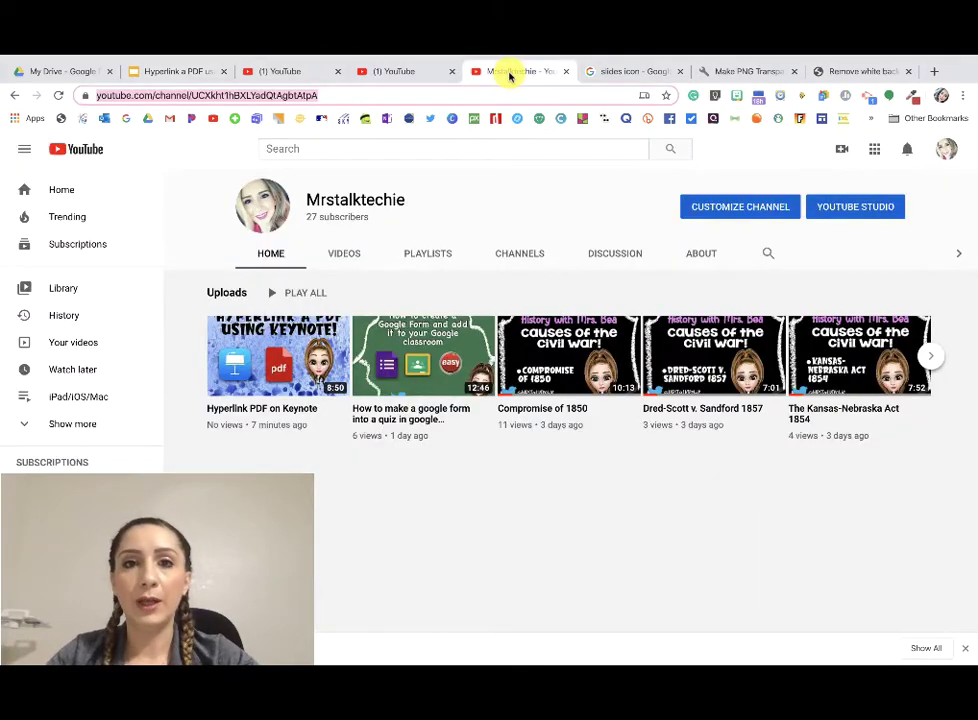
# Open the 'How to make a google slides activity' video and copy its youtu.be share link
pyautogui.click(350, 262)
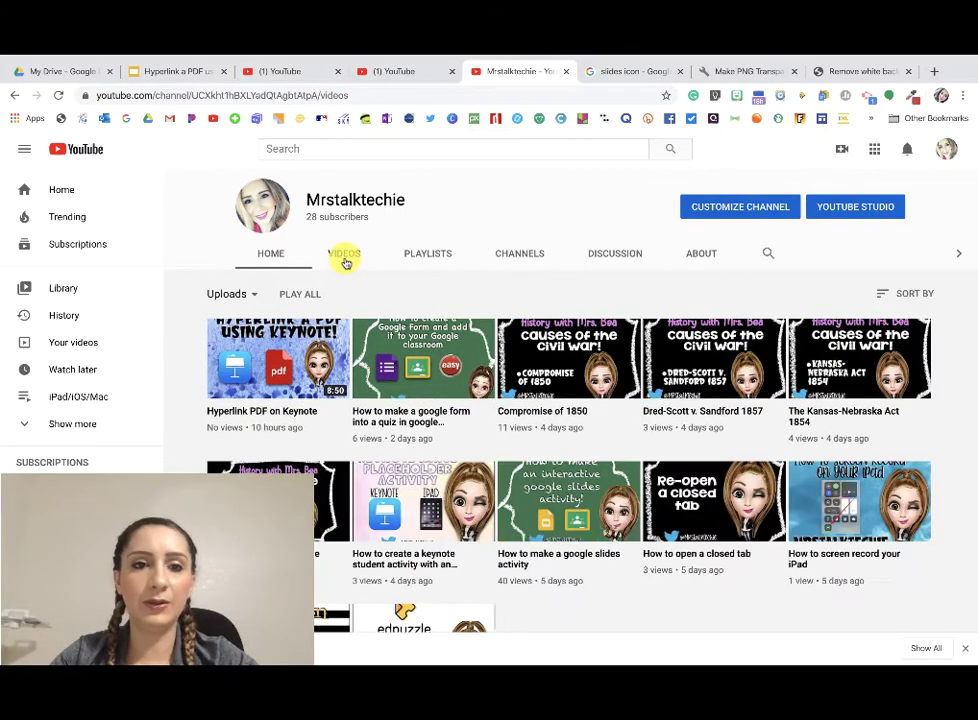
pyautogui.scroll(-1, 381, 462)
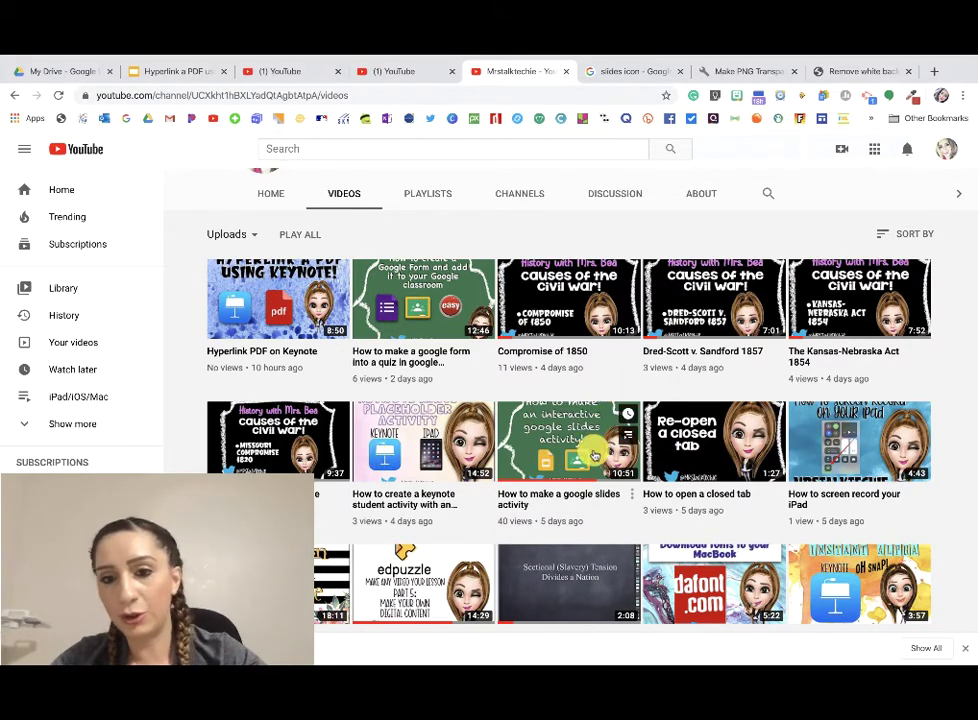
pyautogui.click(585, 452)
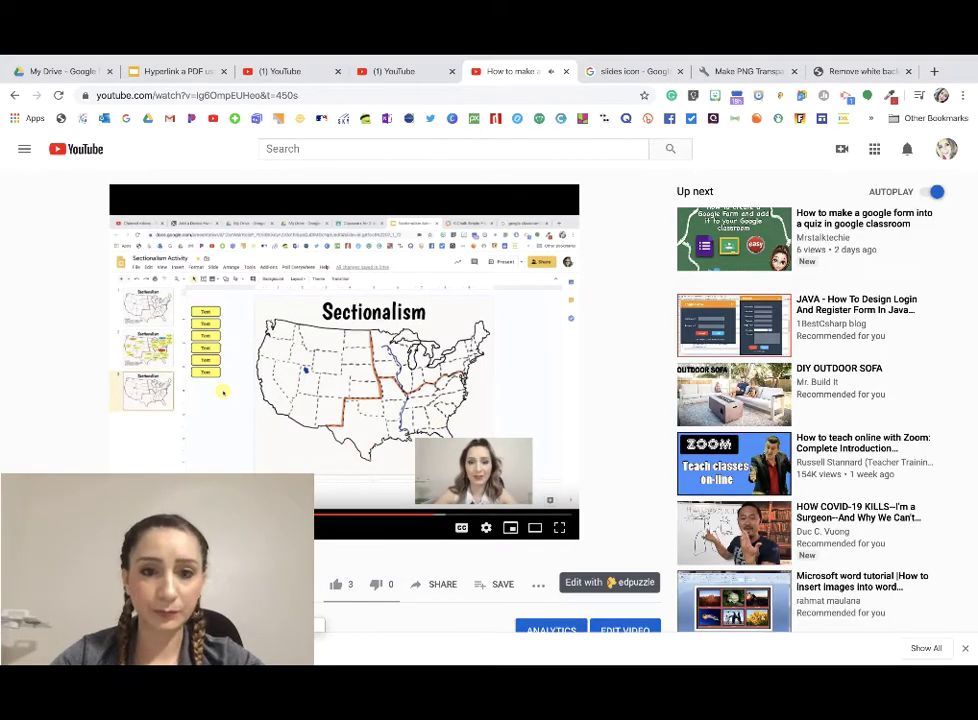
pyautogui.scroll(-1, 424, 541)
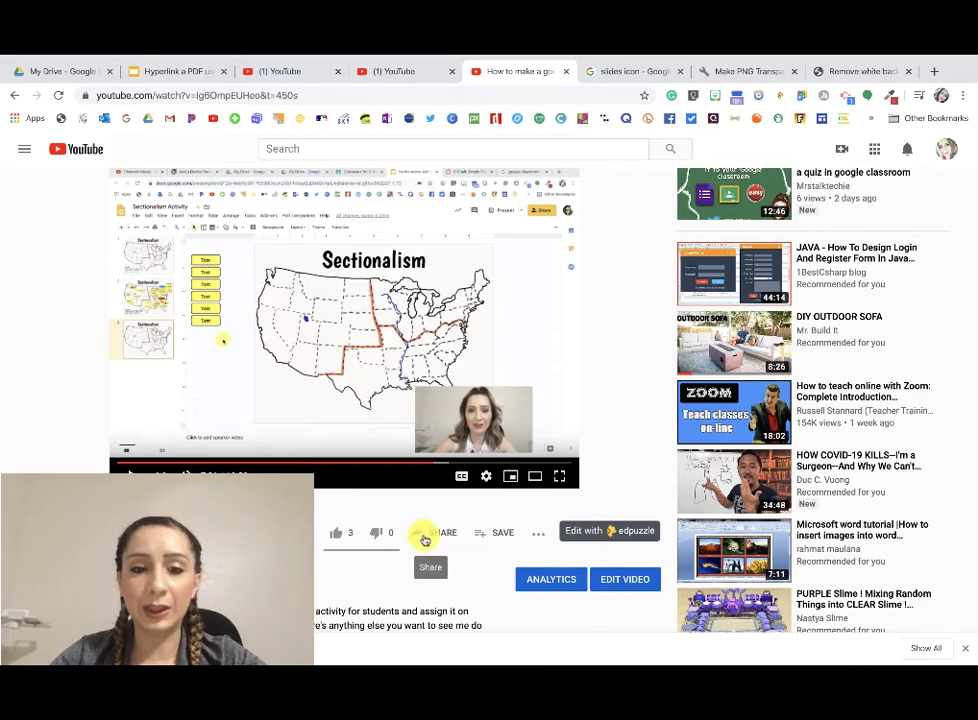
pyautogui.click(424, 540)
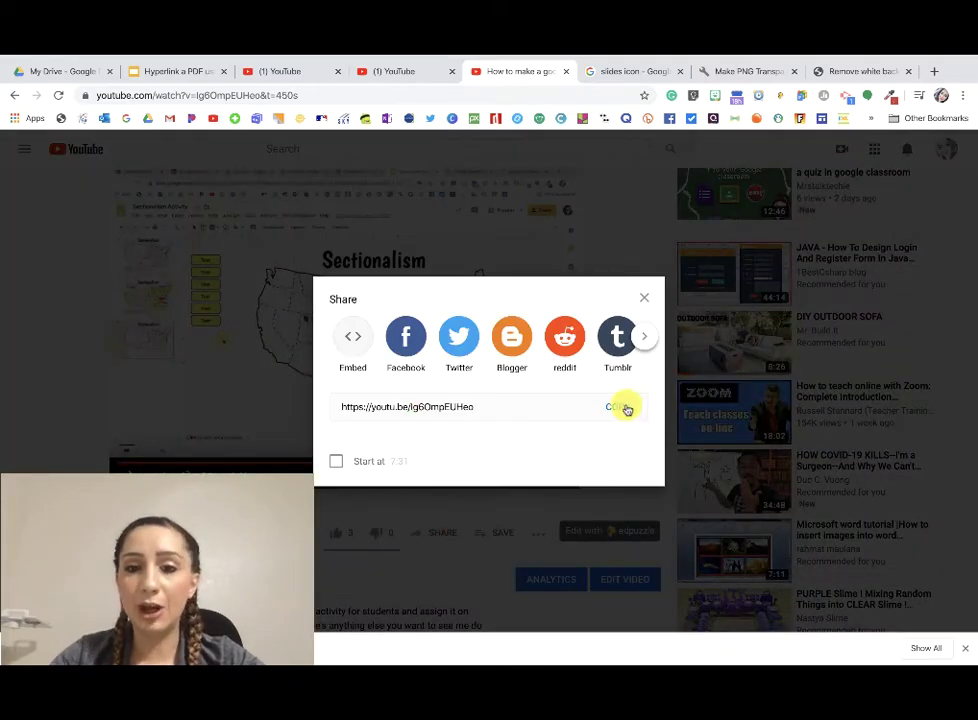
pyautogui.click(620, 407)
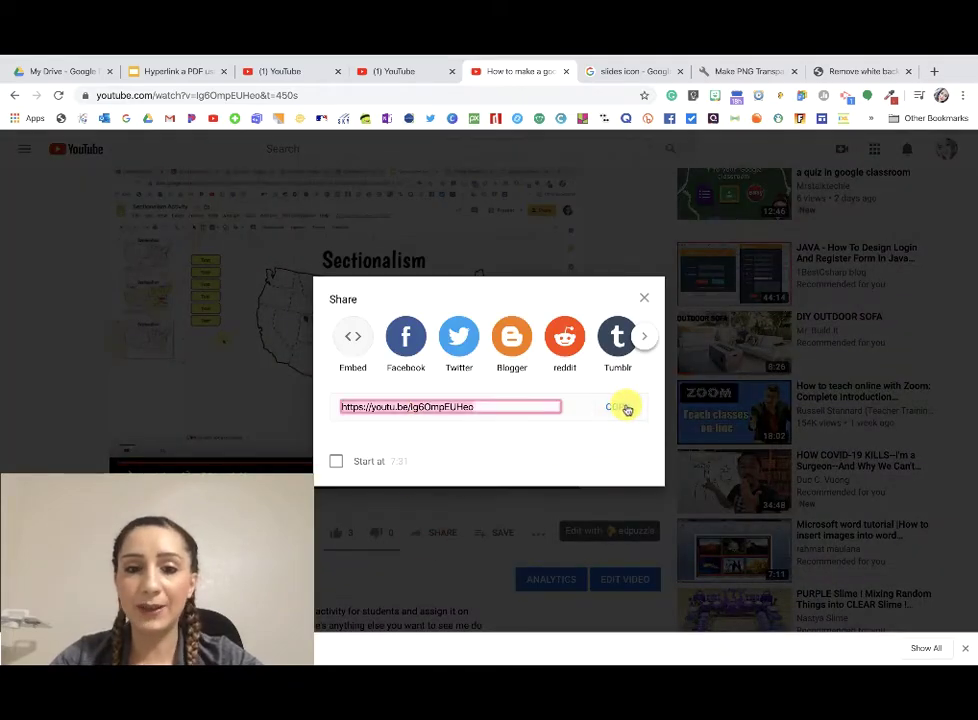
pyautogui.click(645, 299)
# Paste the copied video link into the icon's link box and apply it
pyautogui.click(168, 74)
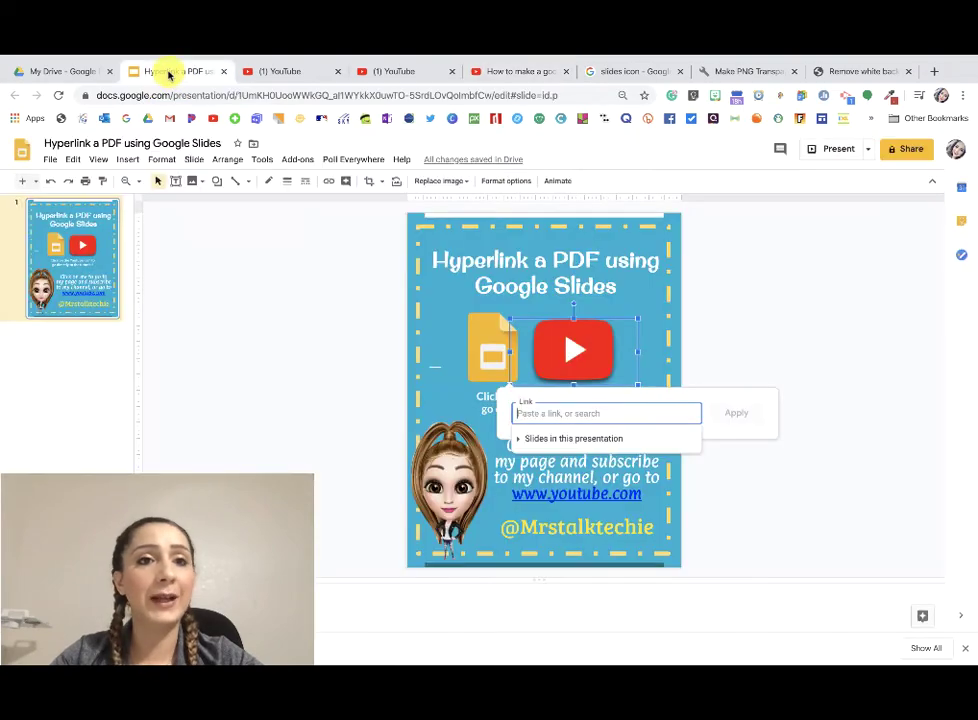
pyautogui.write('https://youtu.be/Ig6mpEUHeo')
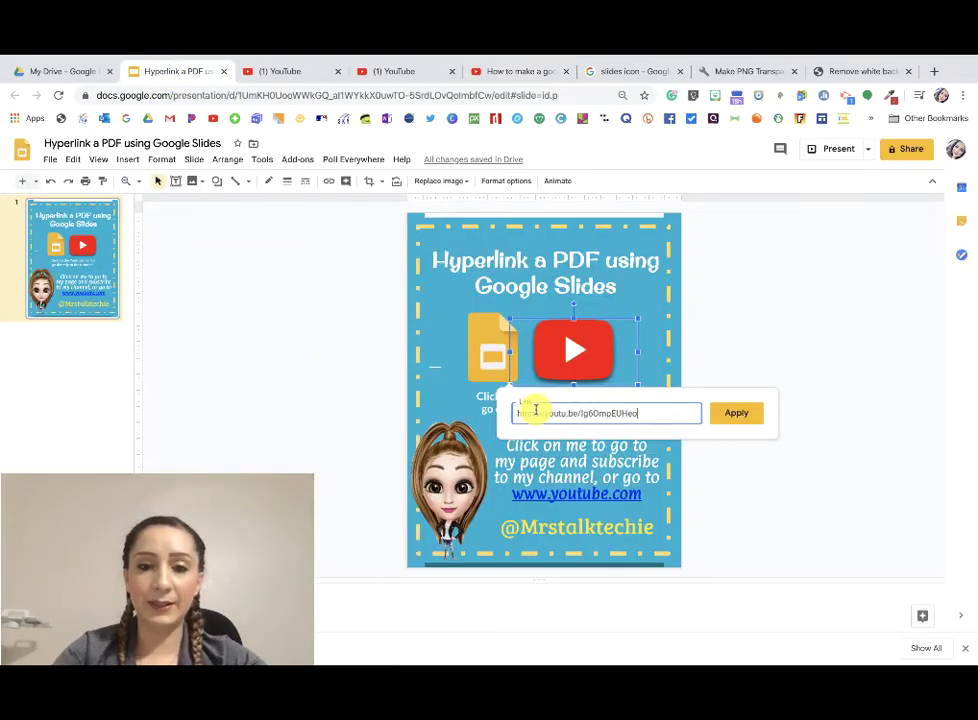
pyautogui.click(737, 414)
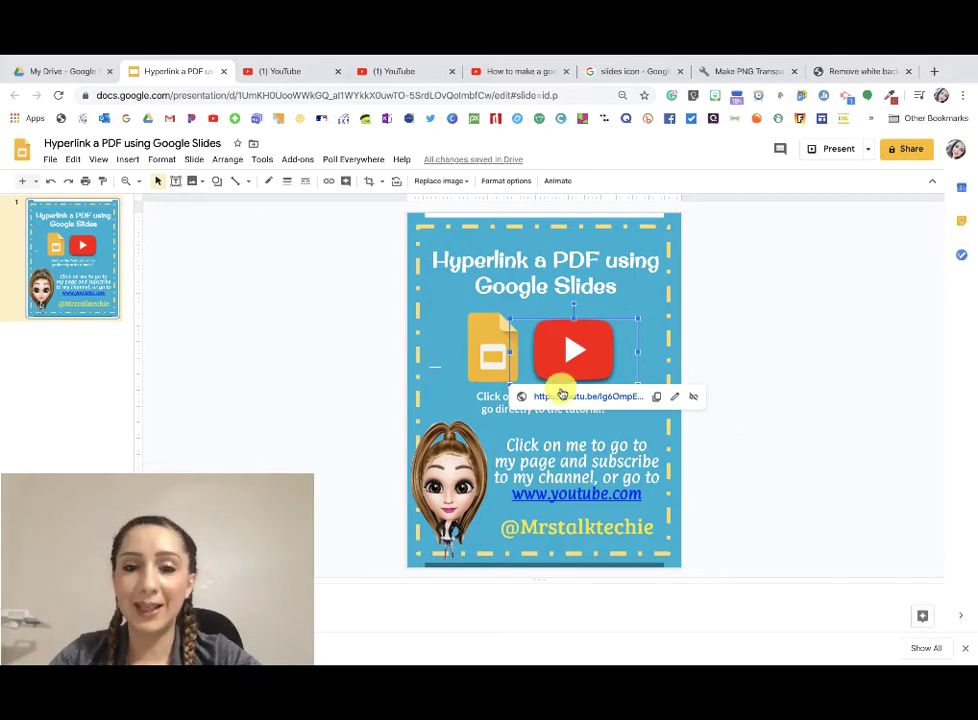
pyautogui.click(729, 358)
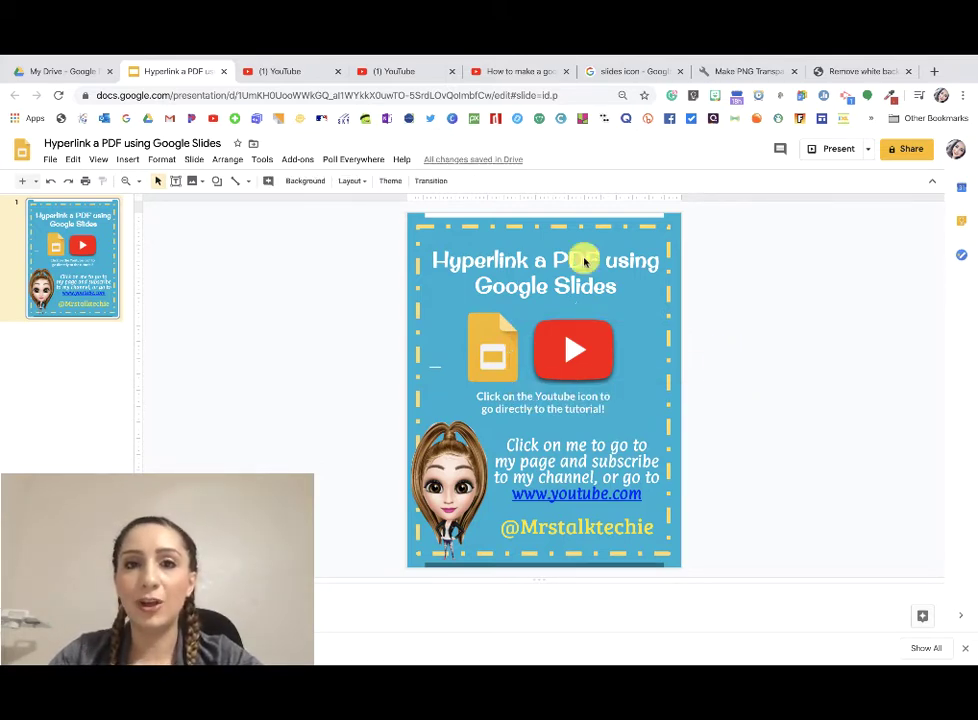
# Close the three extra YouTube tabs and select the icon to view its link
pyautogui.click(566, 71)
pyautogui.click(451, 71)
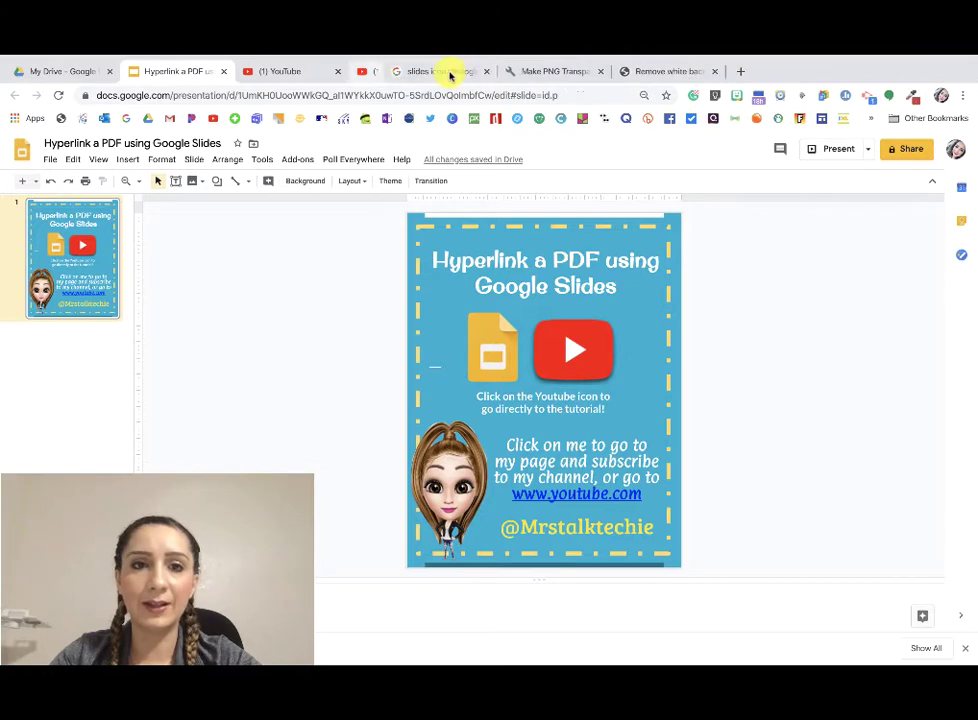
pyautogui.click(337, 71)
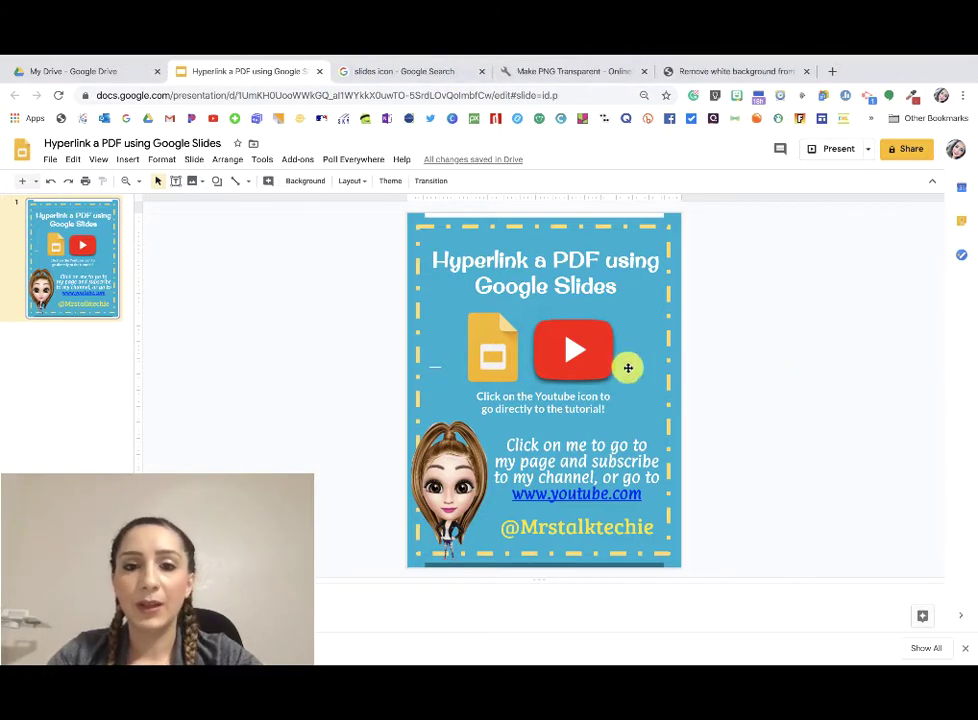
pyautogui.click(565, 352)
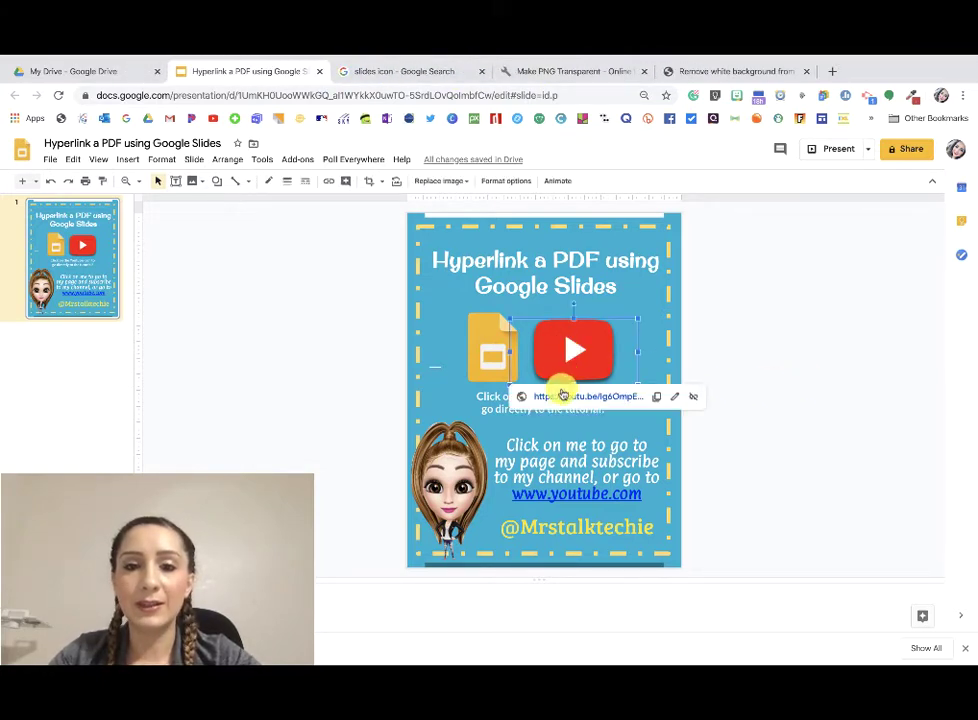
# Open the icon's link to confirm it plays the tutorial video, then return to Slides
pyautogui.click(557, 397)
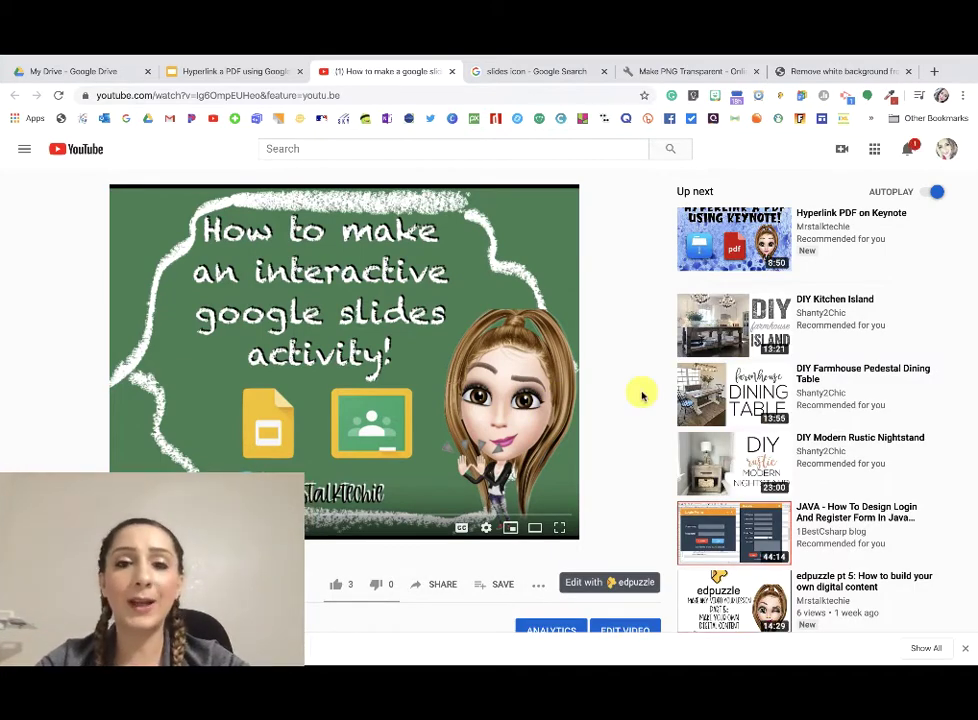
pyautogui.click(255, 72)
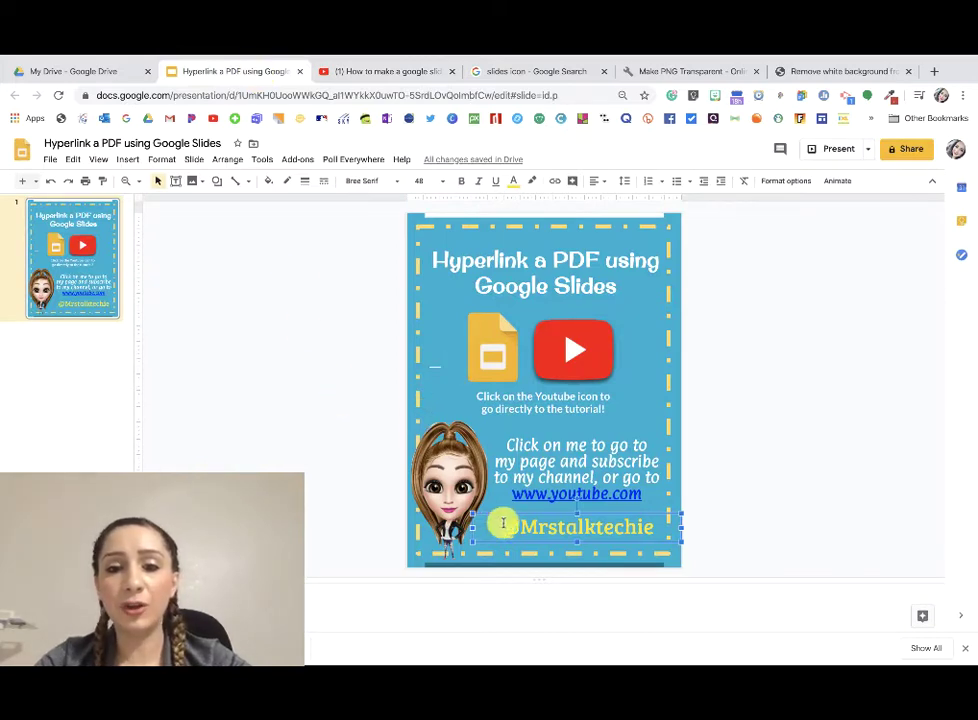
pyautogui.click(560, 497)
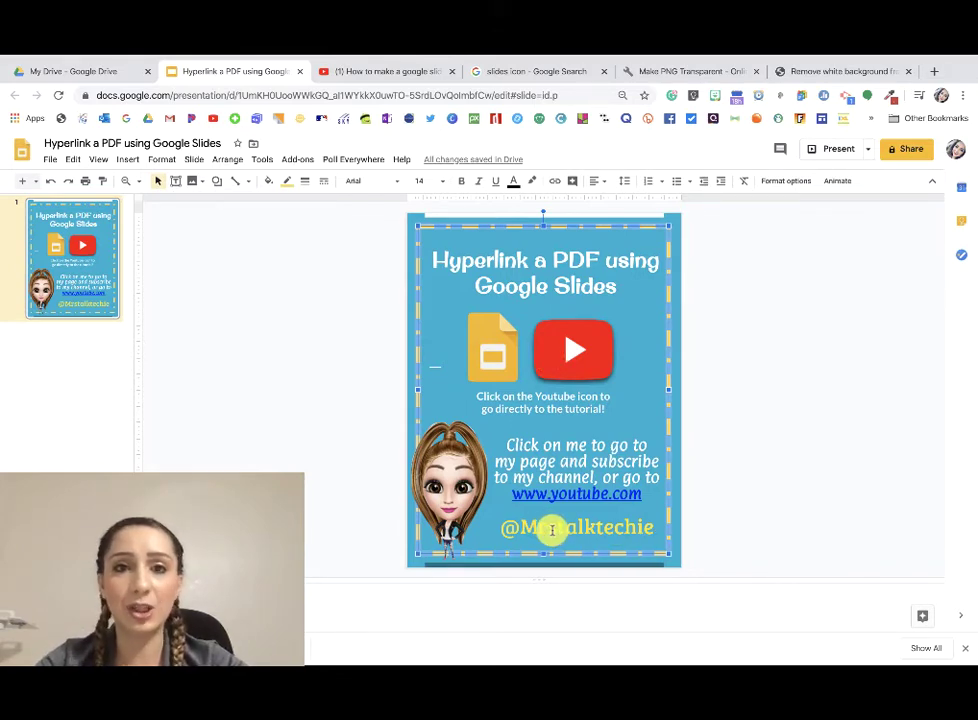
pyautogui.click(742, 522)
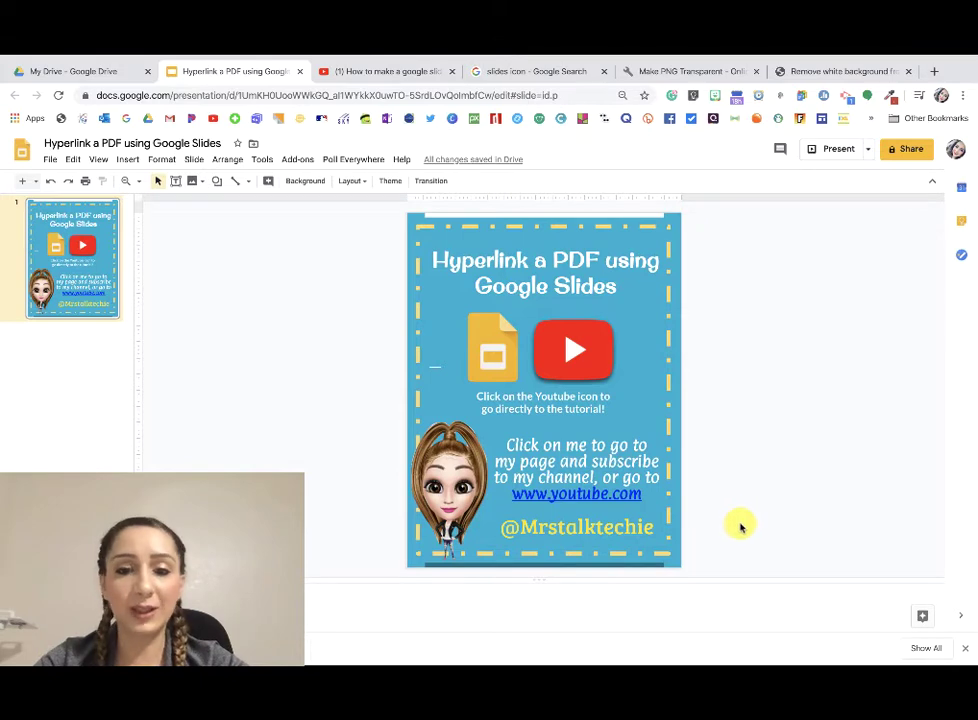
pyautogui.click(611, 527)
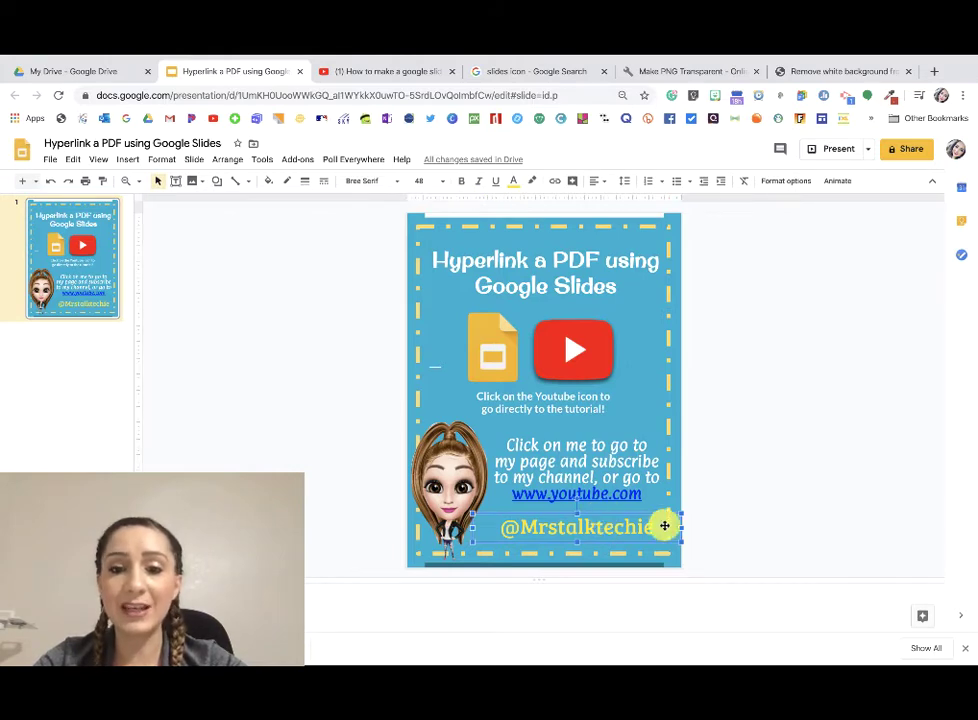
pyautogui.click(558, 186)
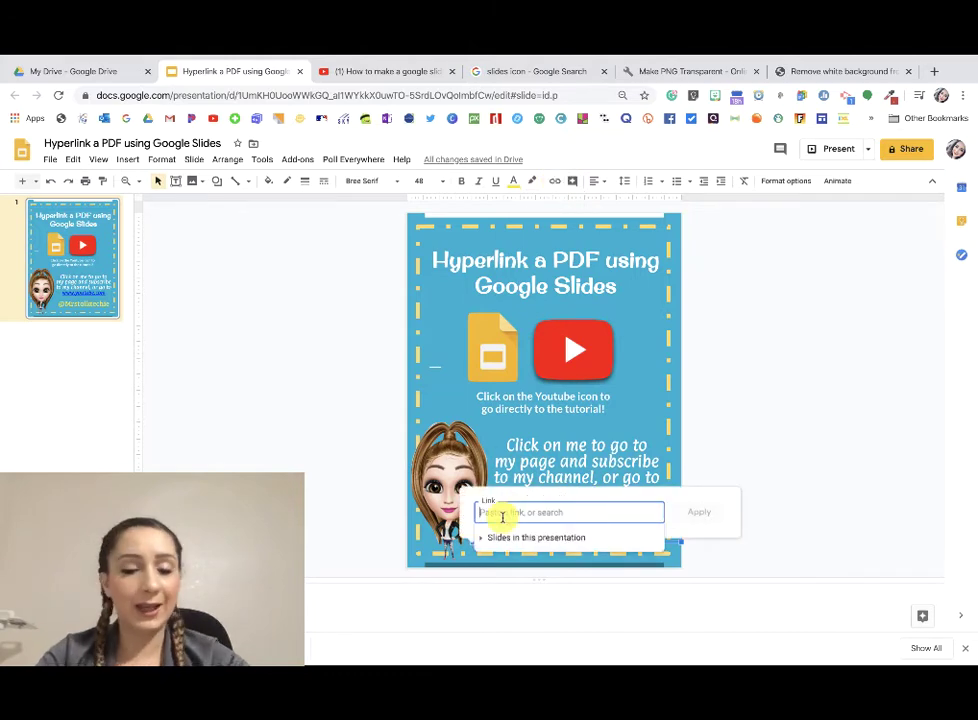
pyautogui.write('www.youtu')
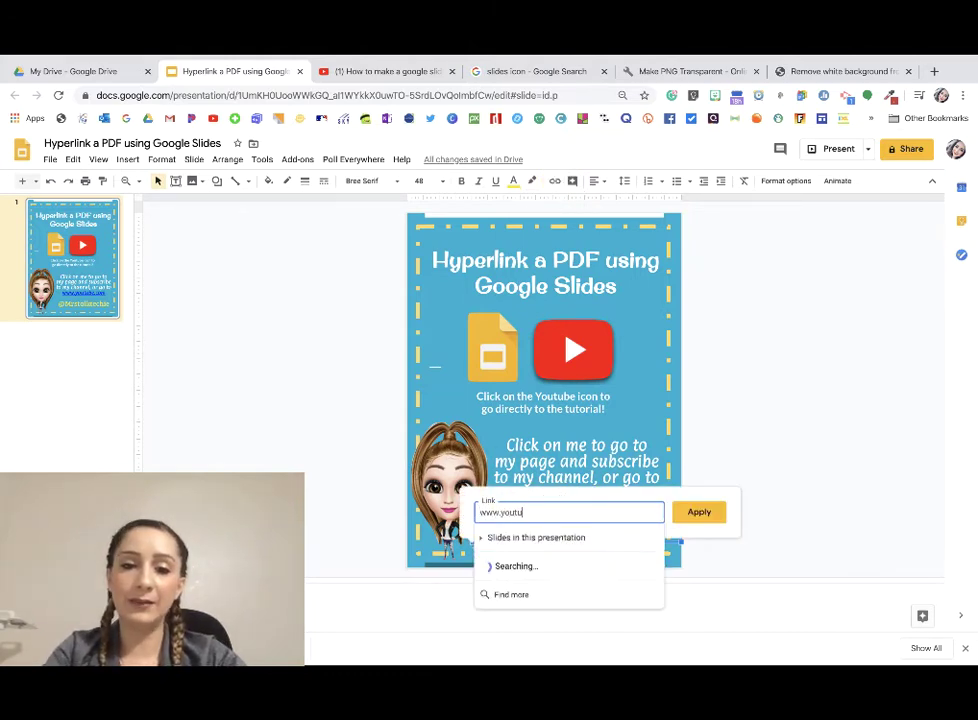
pyautogui.write('be.com')
pyautogui.click(701, 511)
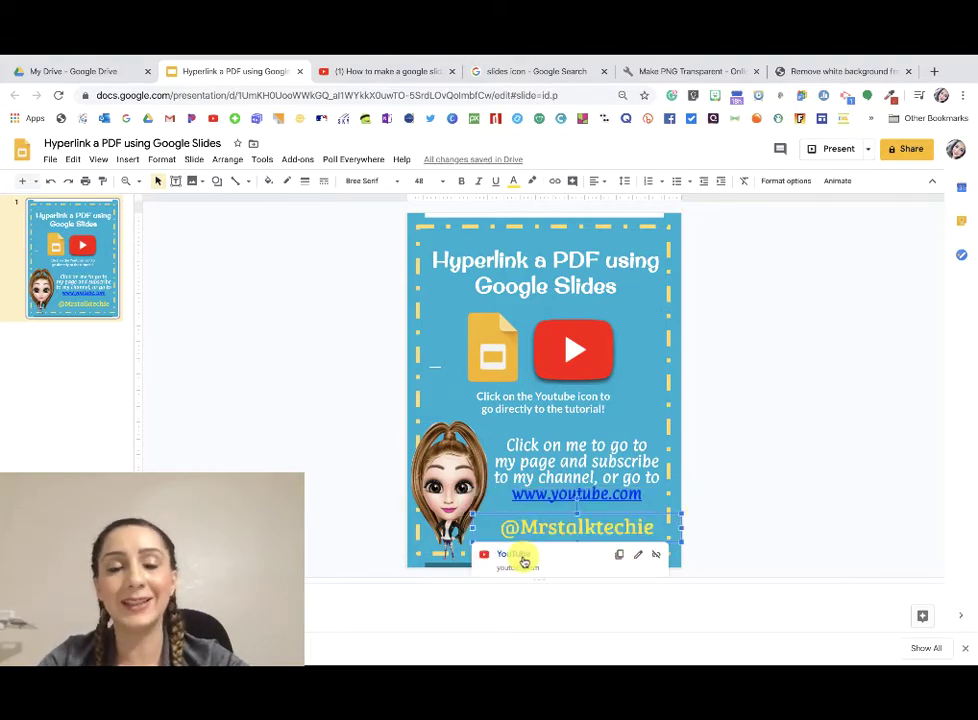
pyautogui.click(786, 503)
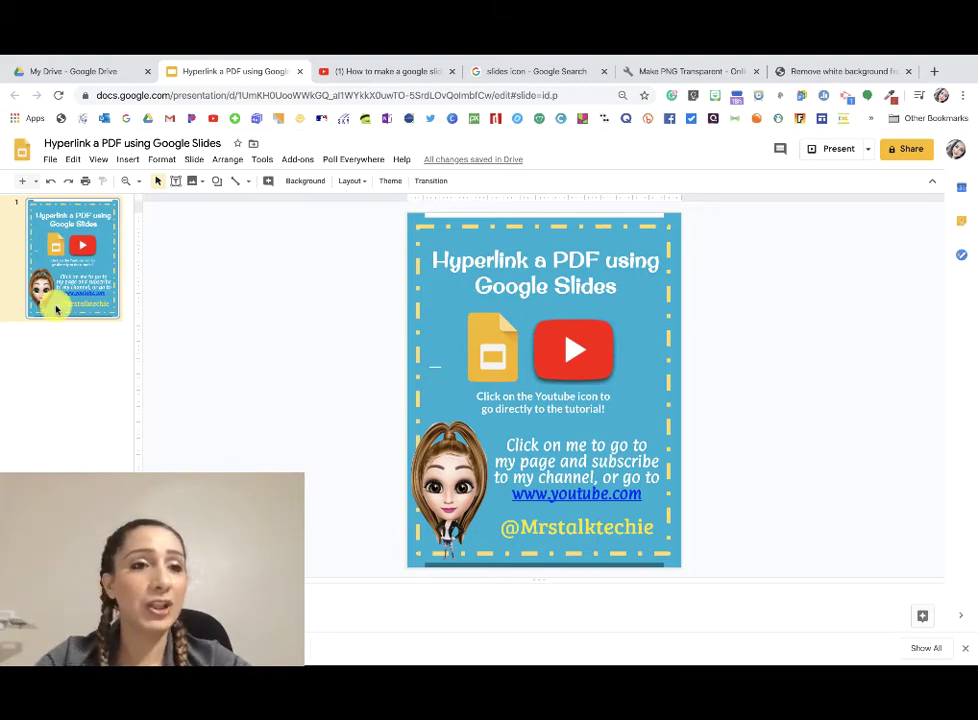
# Download the flyer as a PDF Document (.pdf) via File > Download
pyautogui.click(49, 160)
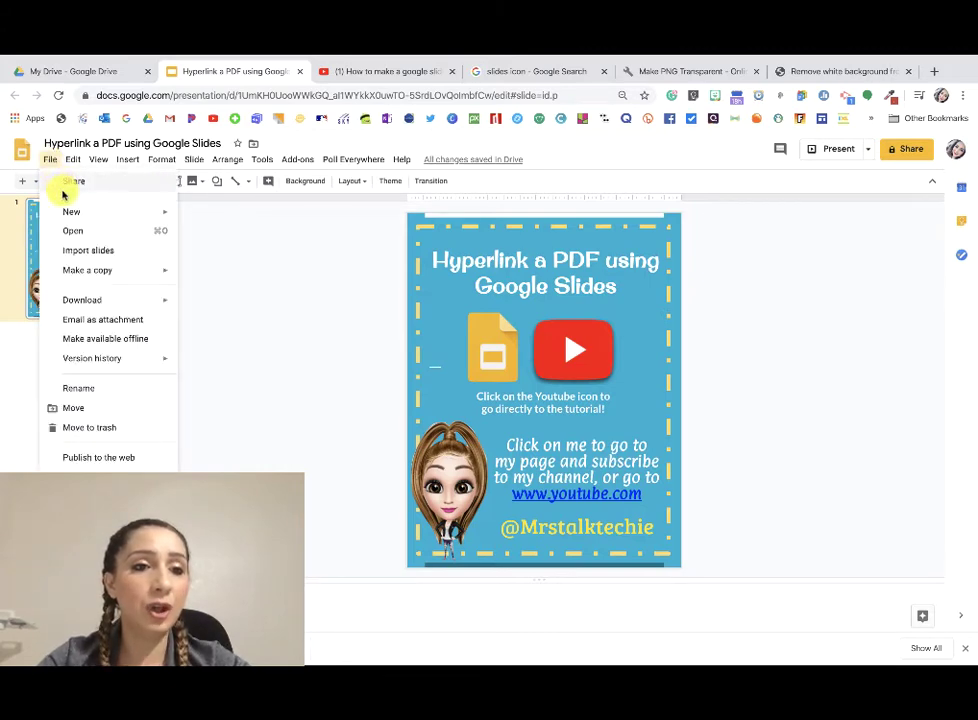
pyautogui.moveTo(86, 305)
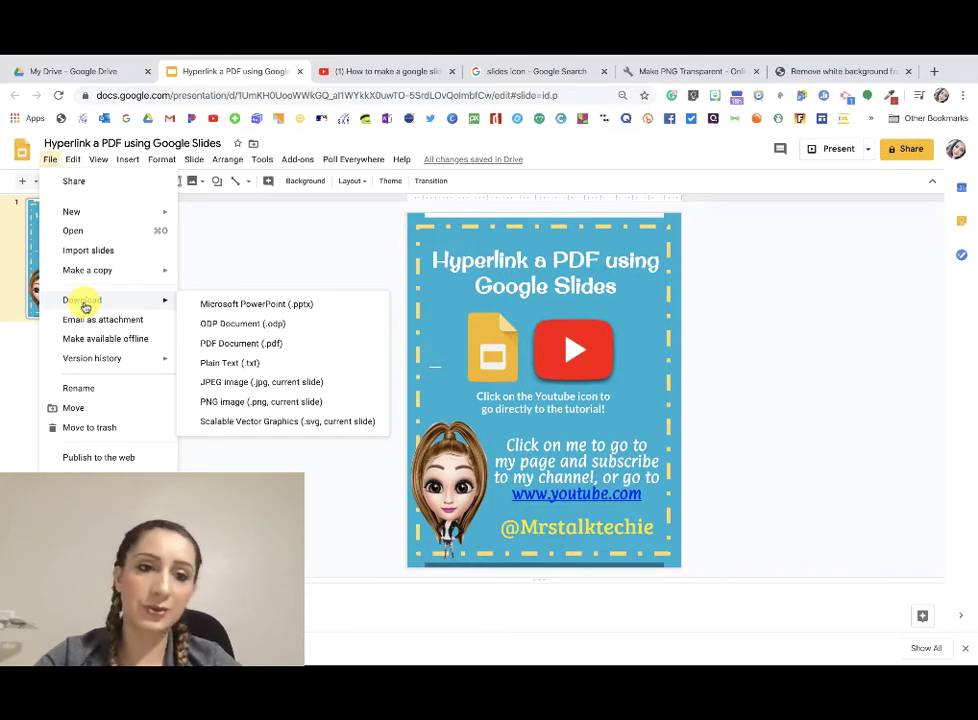
pyautogui.click(227, 347)
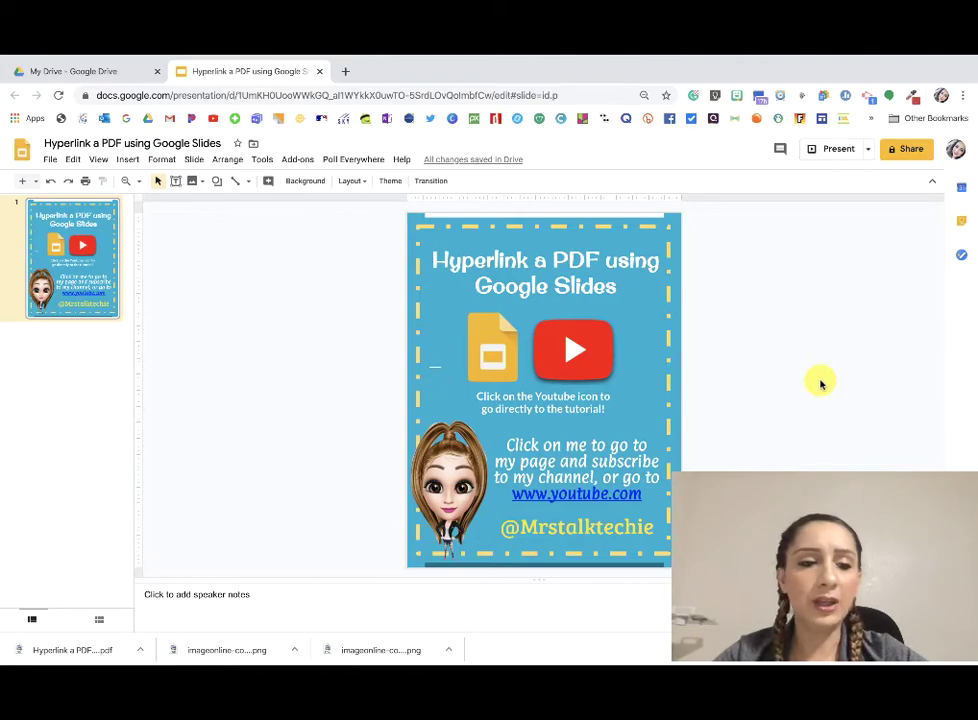
# Reveal the downloaded PDF in Finder, open it in Preview, and view it full screen
pyautogui.rightClick(86, 651)
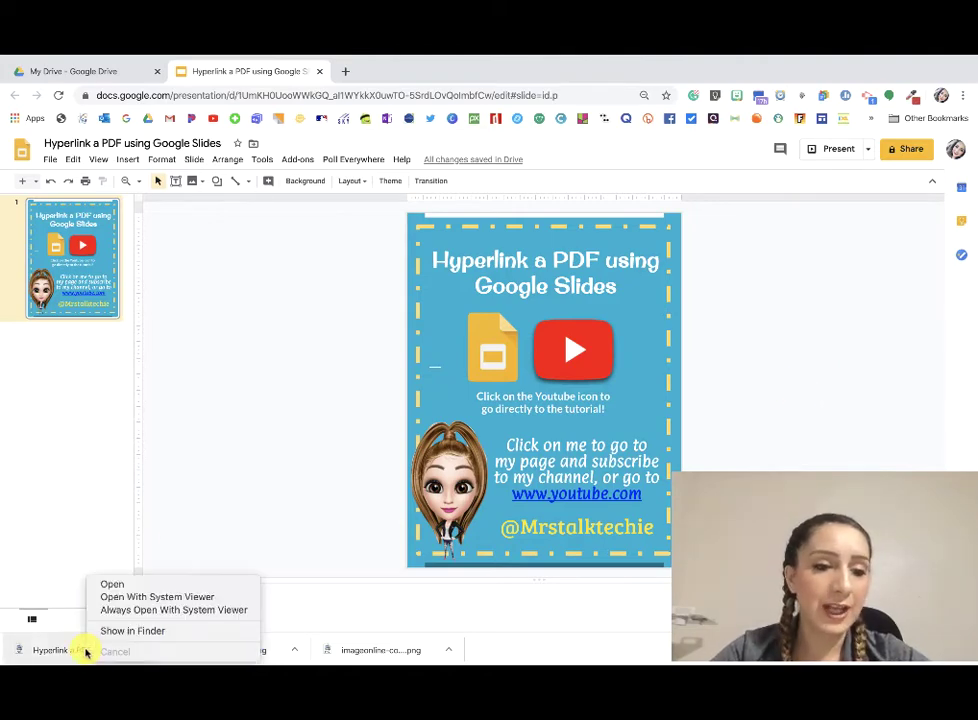
pyautogui.click(120, 631)
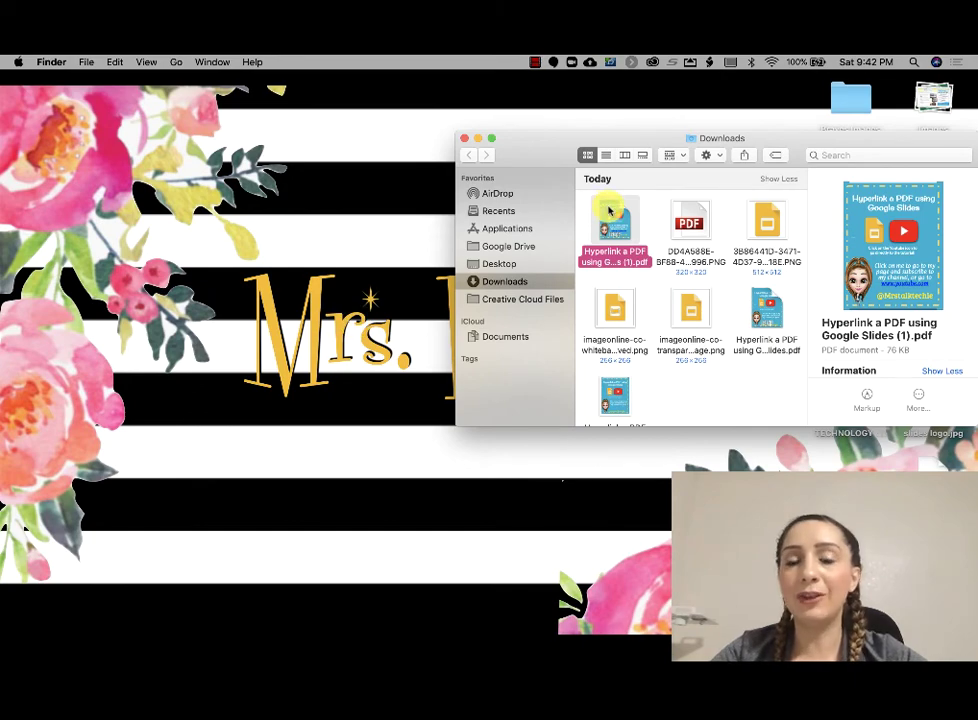
pyautogui.doubleClick(609, 210)
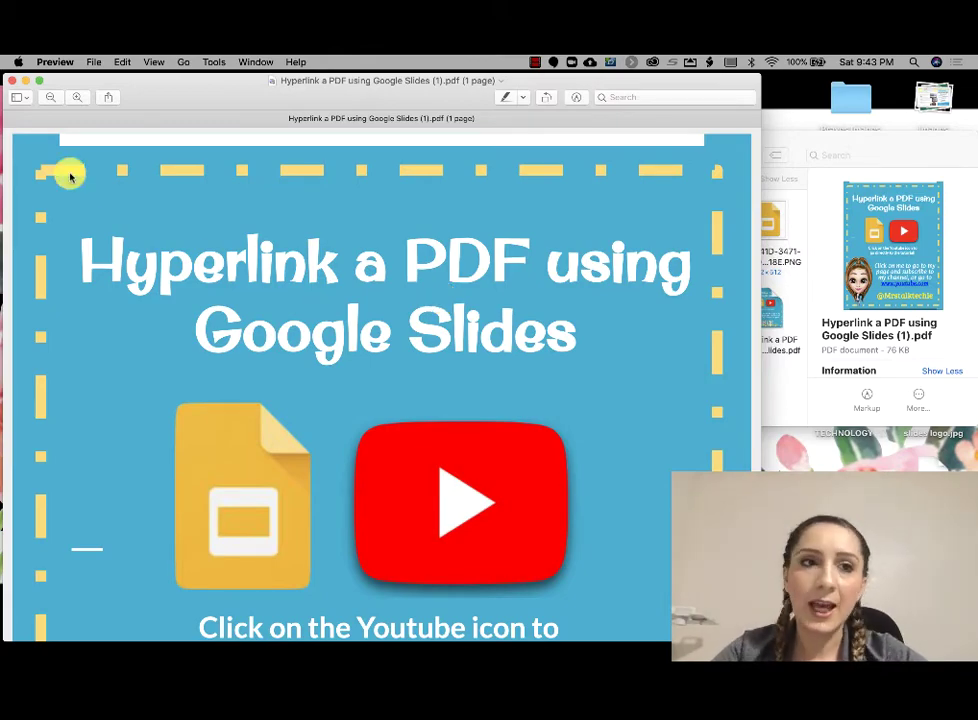
pyautogui.click(39, 80)
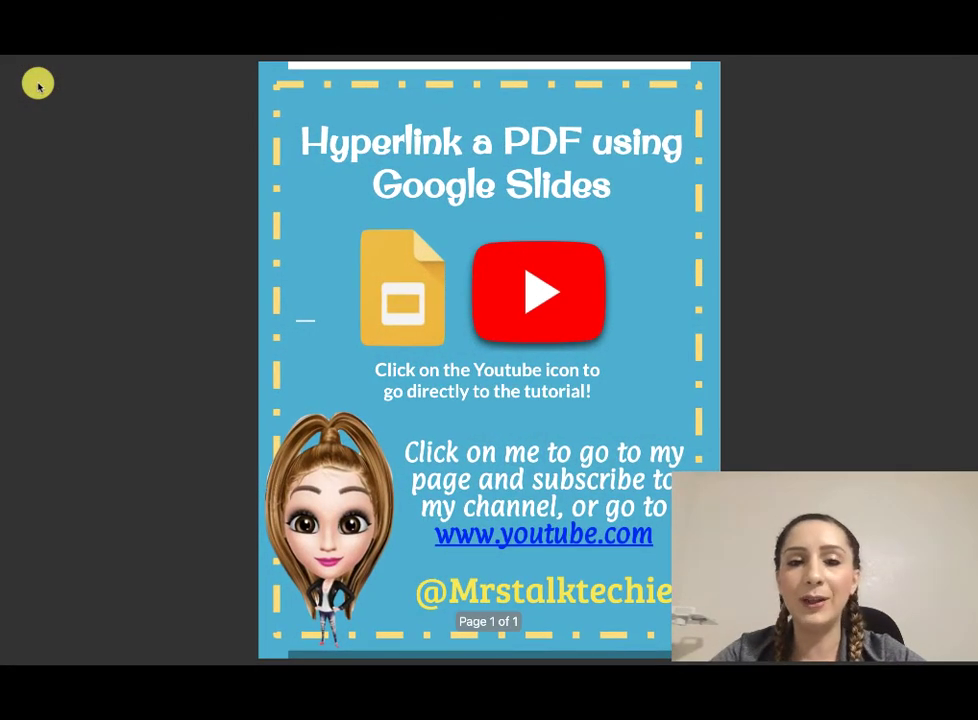